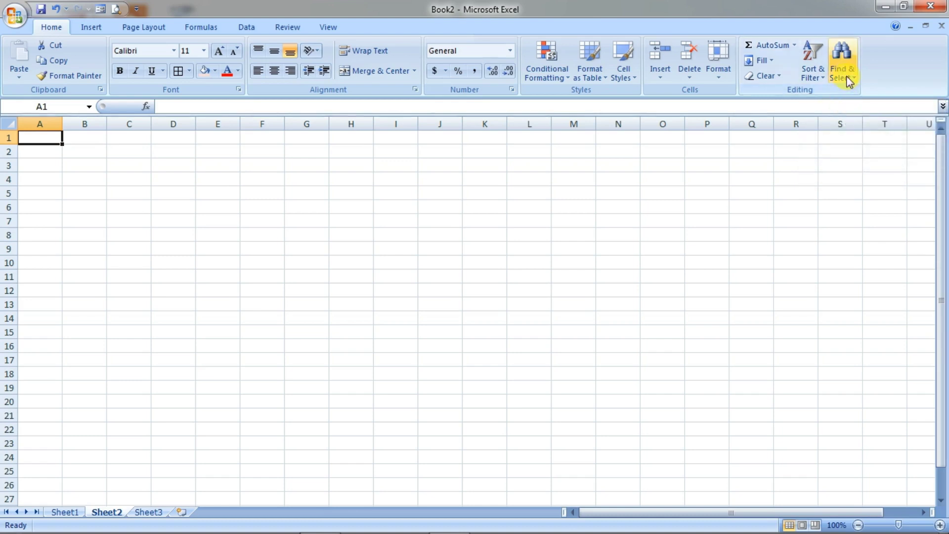
Switch to Sheet1 with the student table and select a Student Name cell
{"action": "key", "text": "ctrl+Page_Up"}
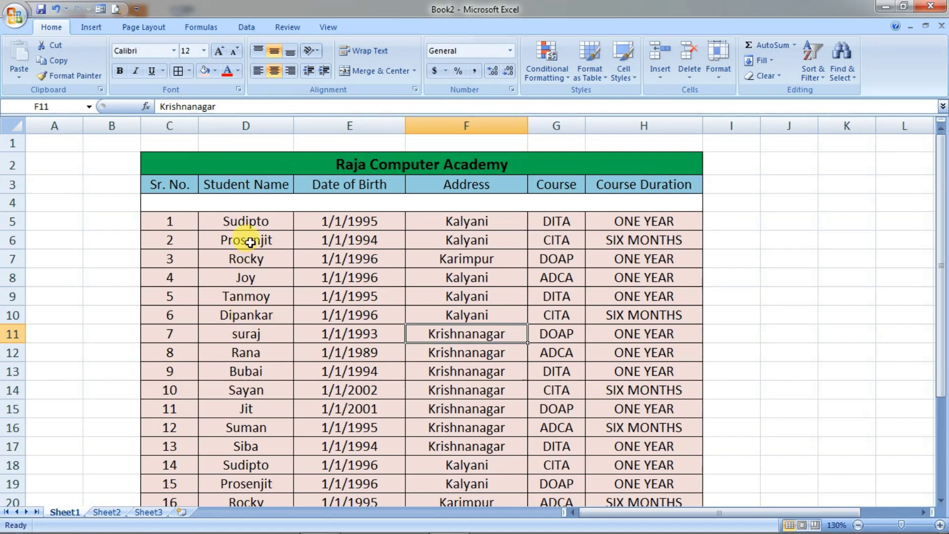
{"action": "left_click", "coordinate": [250, 226]}
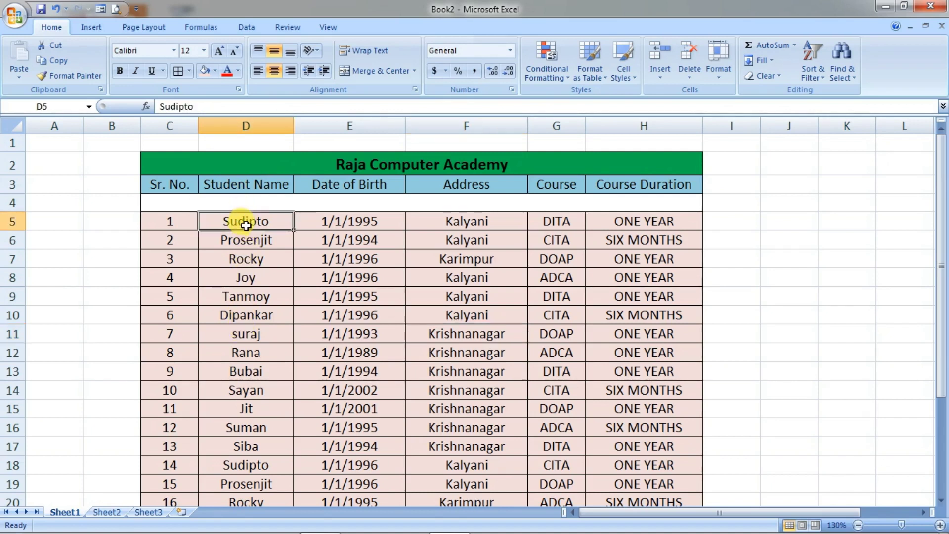
{"action": "left_click", "coordinate": [815, 74]}
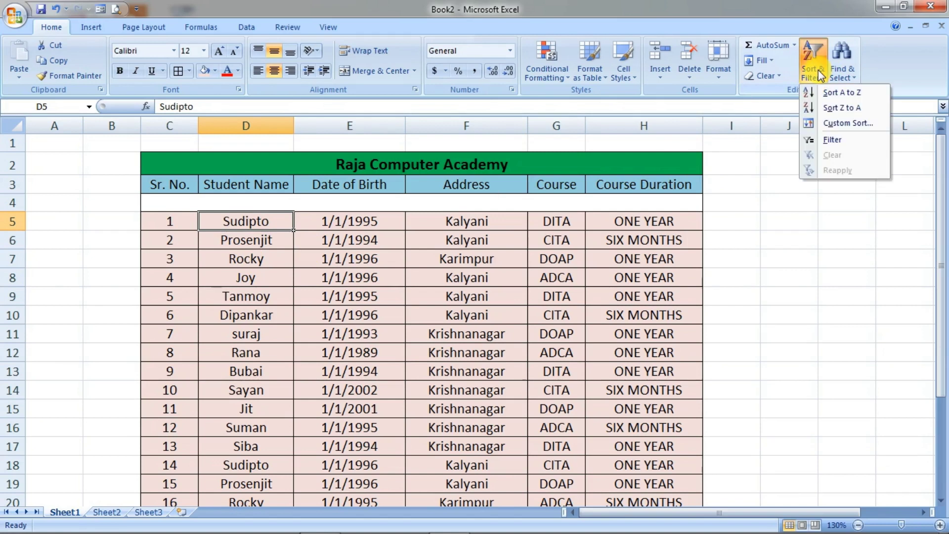
Sort the rows A to Z by Student Name and check that Bubai now leads
{"action": "left_click", "coordinate": [850, 94]}
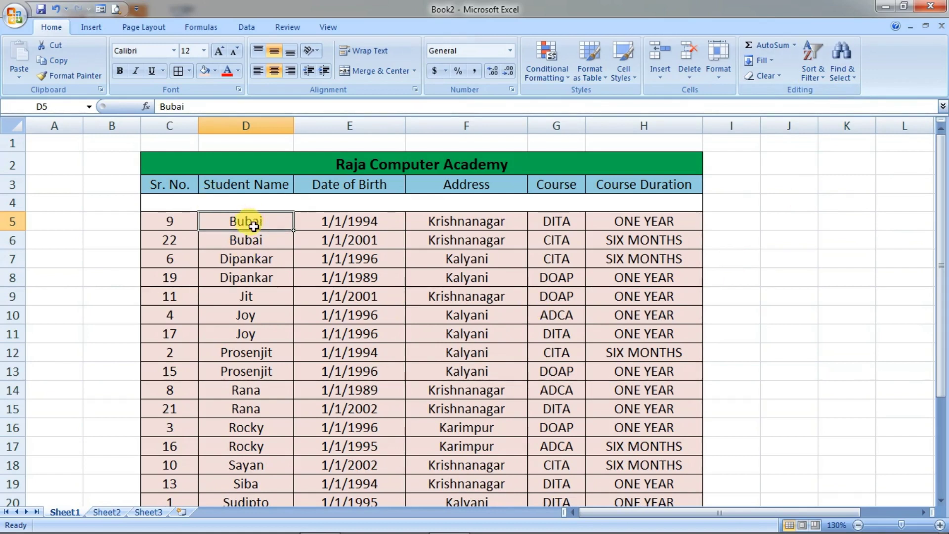
{"action": "scroll", "coordinate": [254, 226], "scroll_direction": "down", "scroll_amount": 2}
{"action": "scroll", "coordinate": [245, 282], "scroll_direction": "down", "scroll_amount": 2}
{"action": "scroll", "coordinate": [243, 324], "scroll_direction": "up", "scroll_amount": 2}
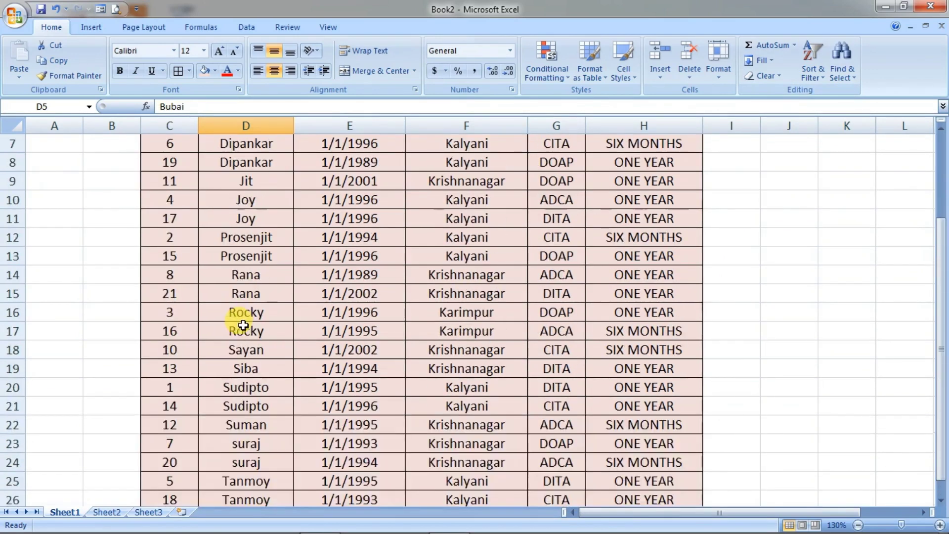
{"action": "scroll", "coordinate": [243, 322], "scroll_direction": "up", "scroll_amount": 2}
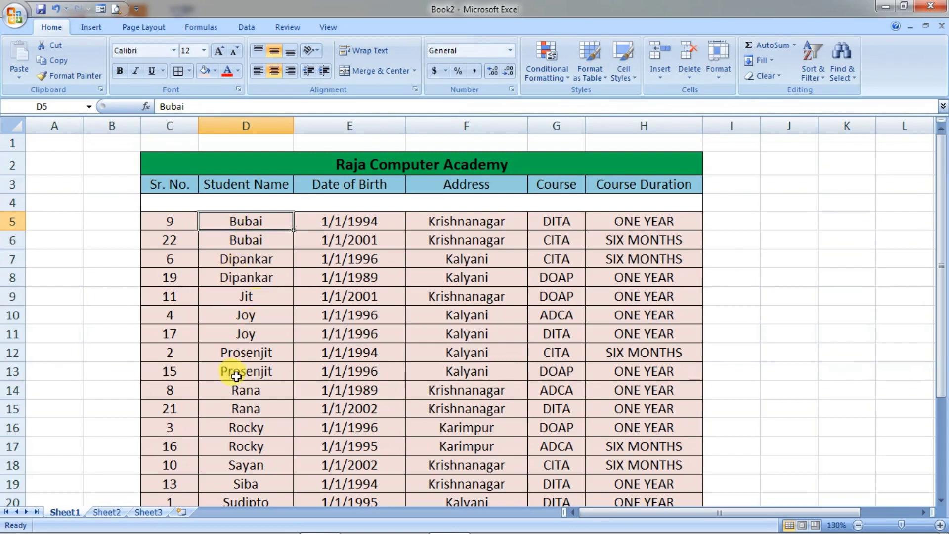
{"action": "scroll", "coordinate": [242, 386], "scroll_direction": "down", "scroll_amount": 2}
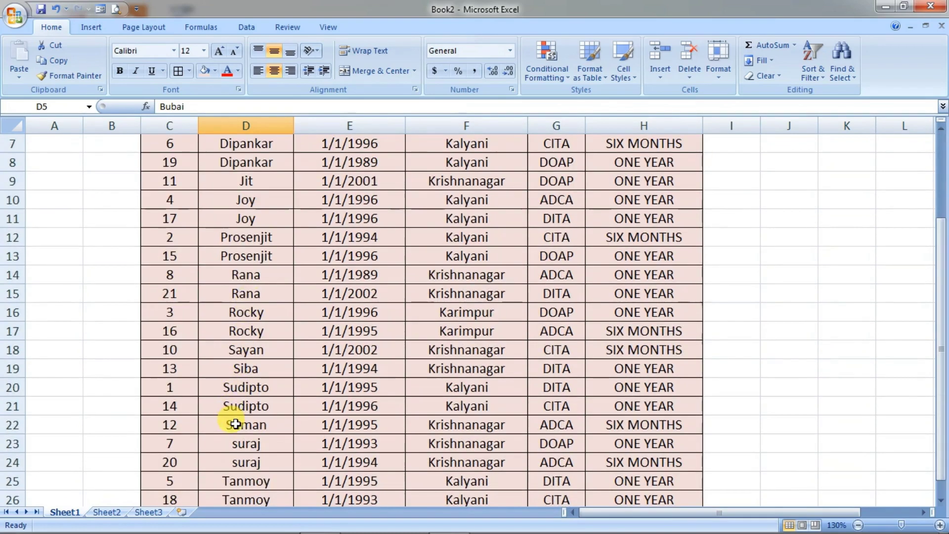
{"action": "scroll", "coordinate": [237, 403], "scroll_direction": "down", "scroll_amount": 2}
{"action": "scroll", "coordinate": [227, 381], "scroll_direction": "up", "scroll_amount": 2}
{"action": "scroll", "coordinate": [237, 312], "scroll_direction": "up", "scroll_amount": 1}
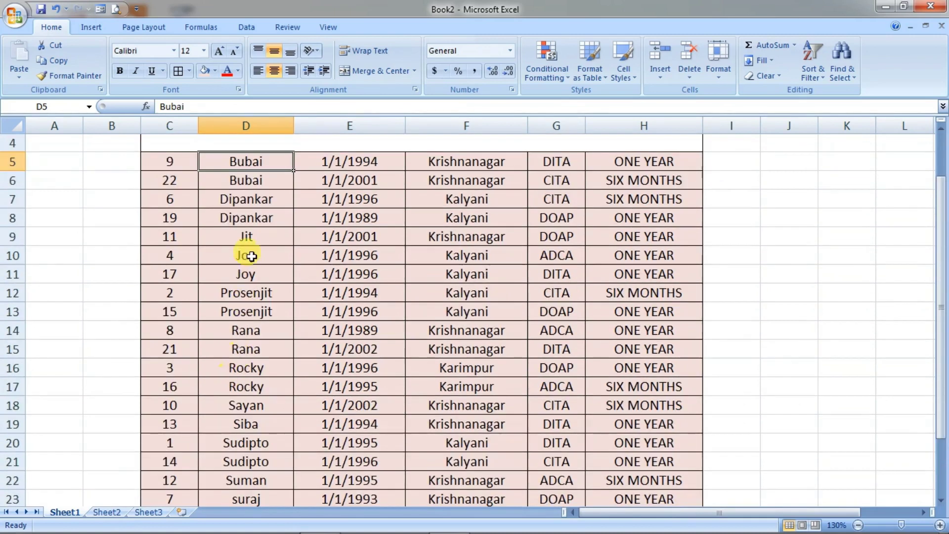
{"action": "scroll", "coordinate": [239, 221], "scroll_direction": "up", "scroll_amount": 1}
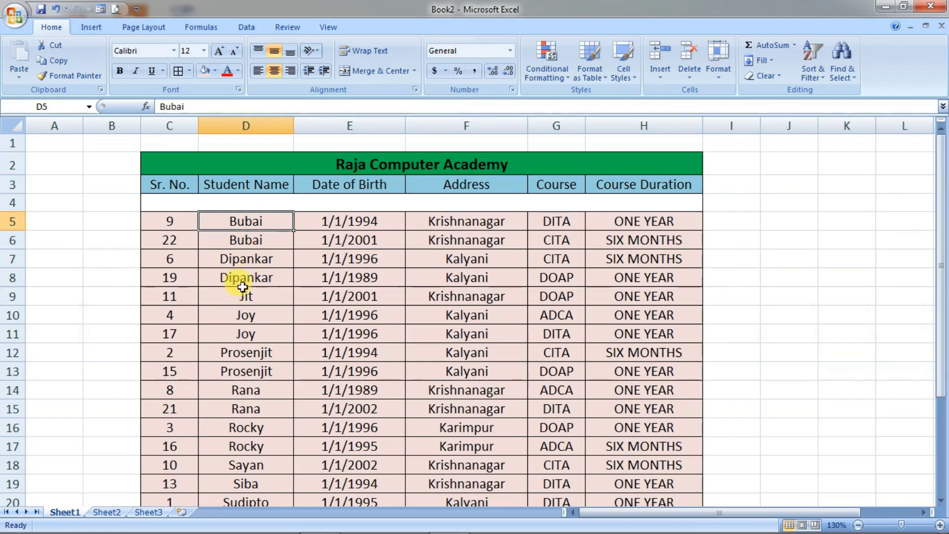
Sort the Student Name column Z to A, with Tanmoy at the top and Bubai last
{"action": "left_click", "coordinate": [247, 259]}
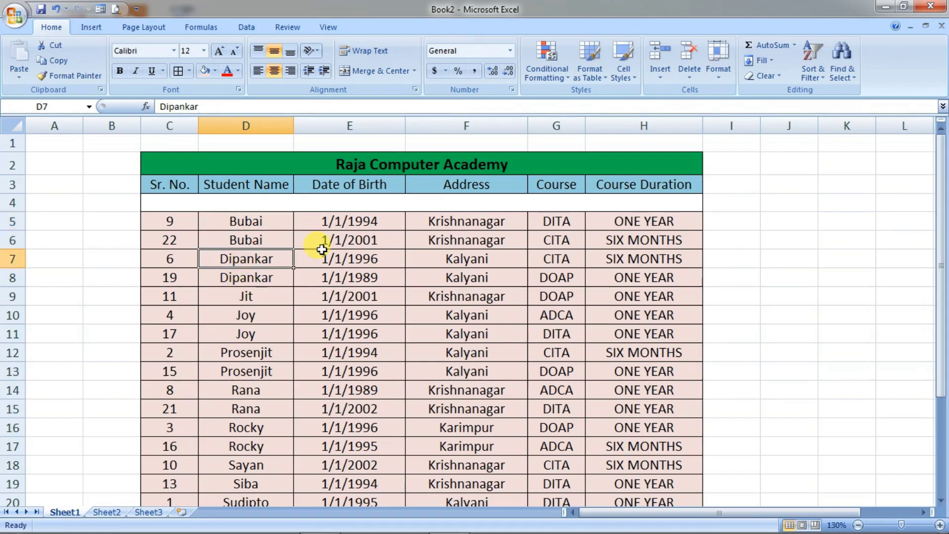
{"action": "left_click", "coordinate": [820, 75]}
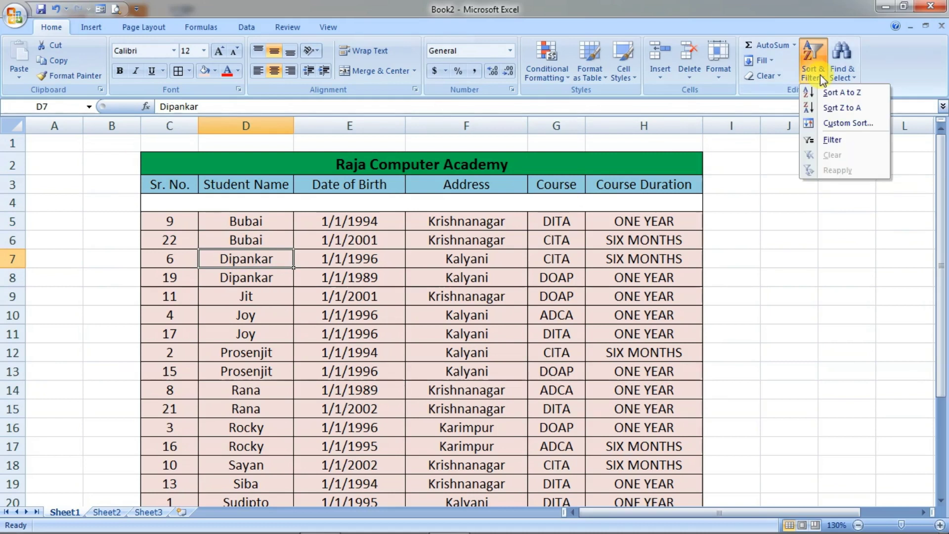
{"action": "left_click", "coordinate": [844, 108]}
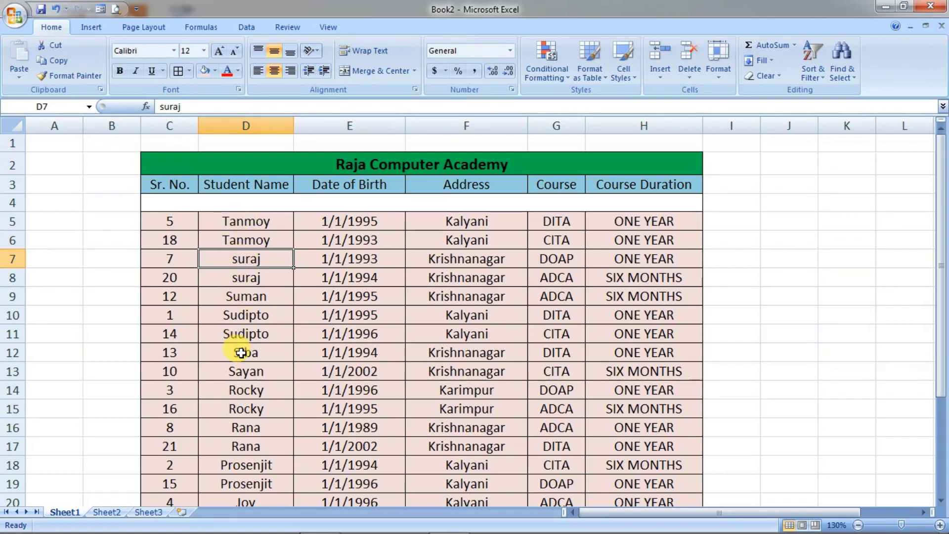
{"action": "scroll", "coordinate": [245, 336], "scroll_direction": "down", "scroll_amount": 1}
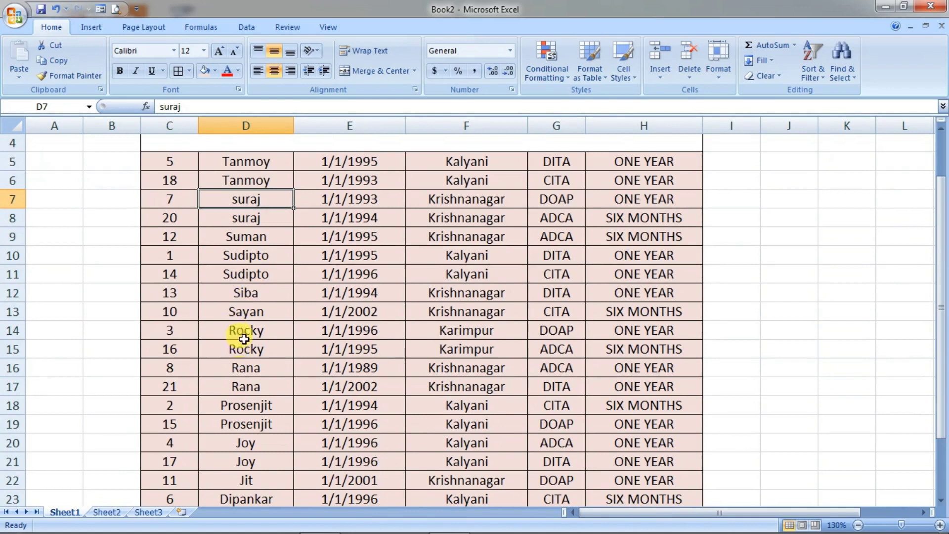
{"action": "scroll", "coordinate": [242, 341], "scroll_direction": "down", "scroll_amount": 1}
{"action": "scroll", "coordinate": [247, 443], "scroll_direction": "down", "scroll_amount": 1}
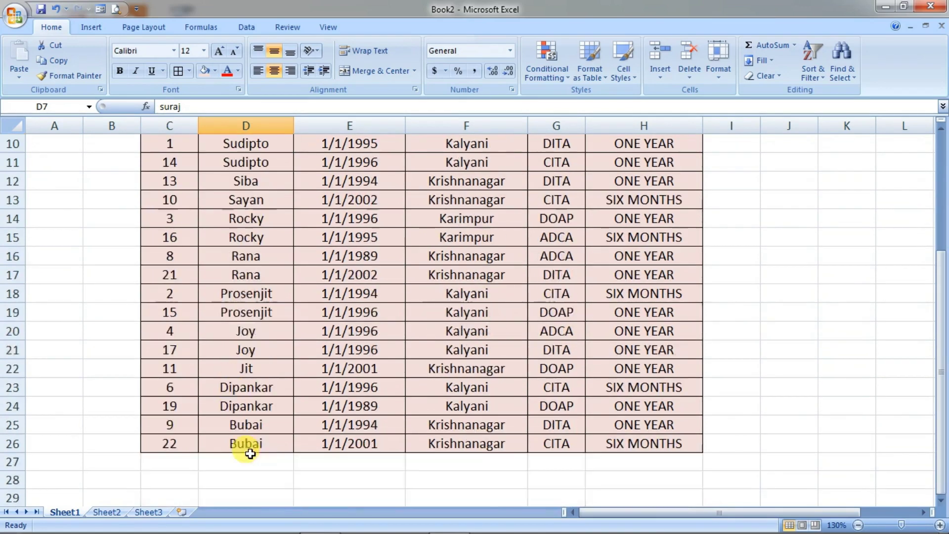
{"action": "scroll", "coordinate": [245, 388], "scroll_direction": "up", "scroll_amount": 2}
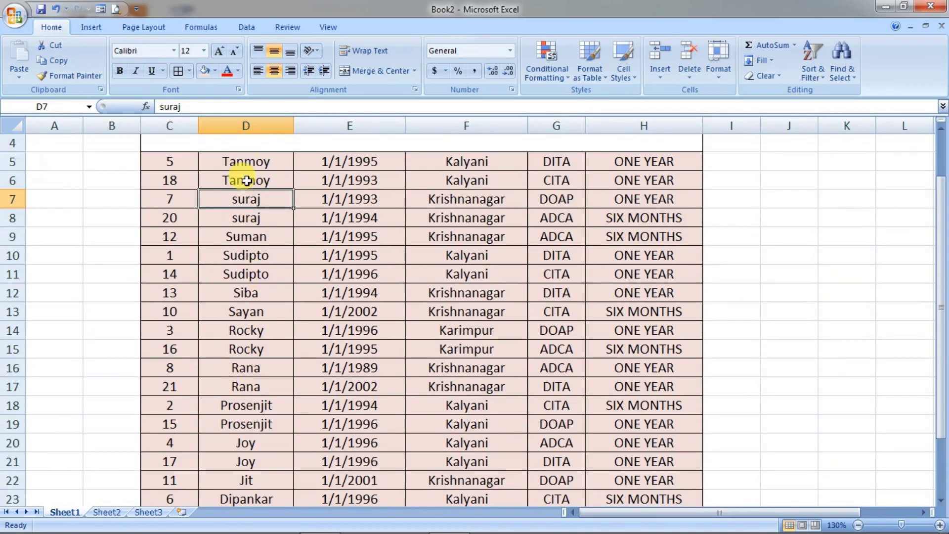
{"action": "scroll", "coordinate": [238, 331], "scroll_direction": "up", "scroll_amount": 1}
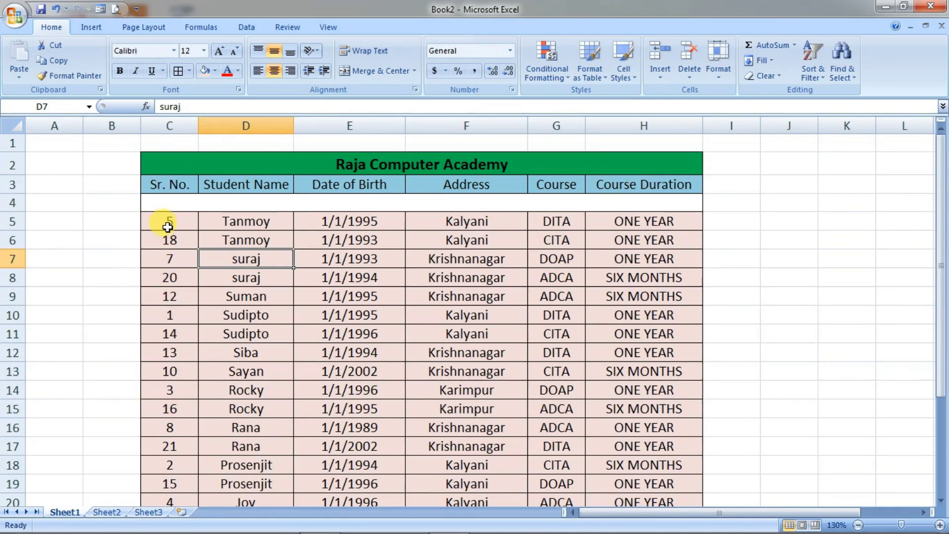
{"action": "left_click", "coordinate": [167, 222]}
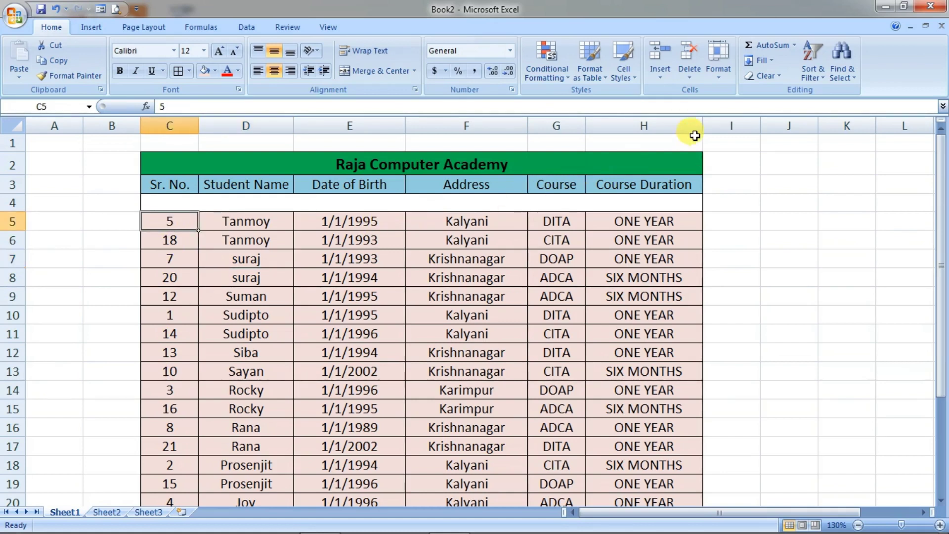
Sort by Sr. No. smallest to largest, starting with Sudipto, Prosenjit and Rocky
{"action": "left_click", "coordinate": [823, 74]}
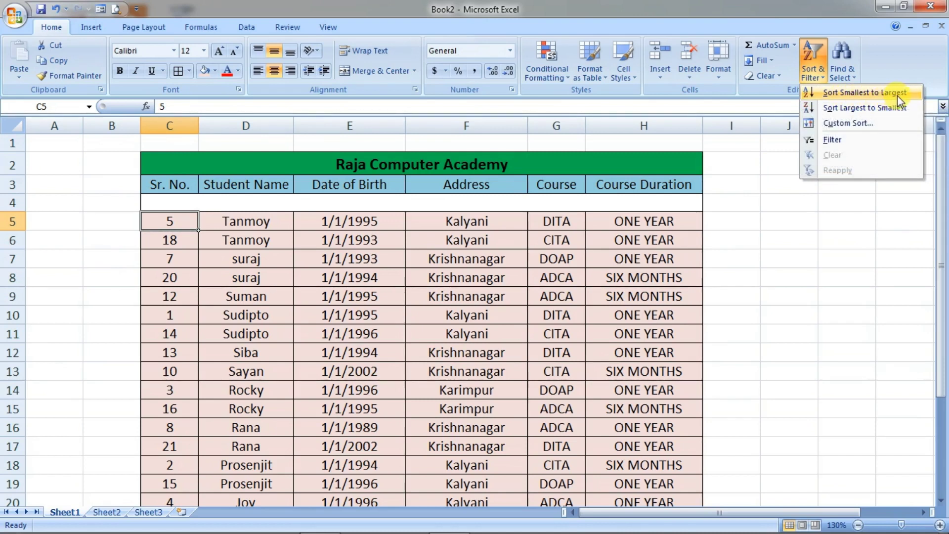
{"action": "left_click", "coordinate": [870, 94]}
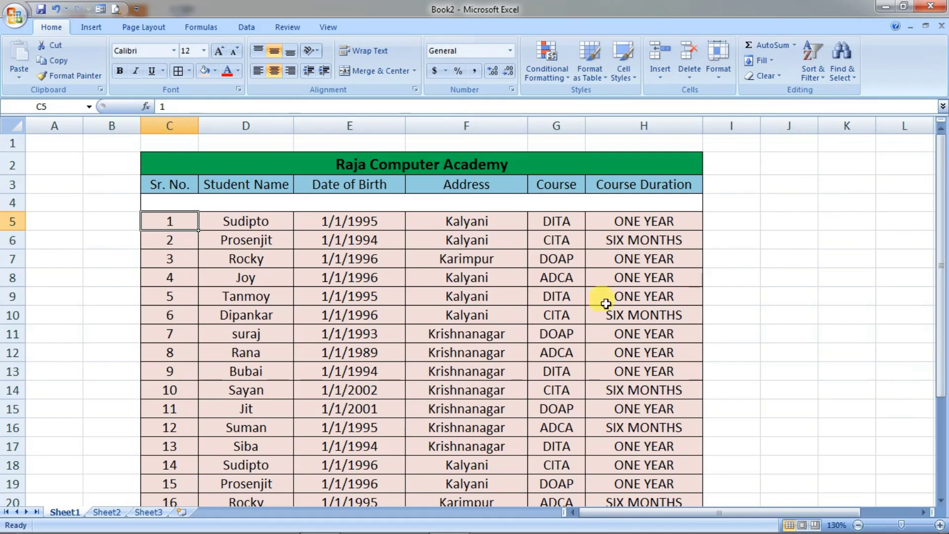
{"action": "scroll", "coordinate": [178, 343], "scroll_direction": "down", "scroll_amount": 1}
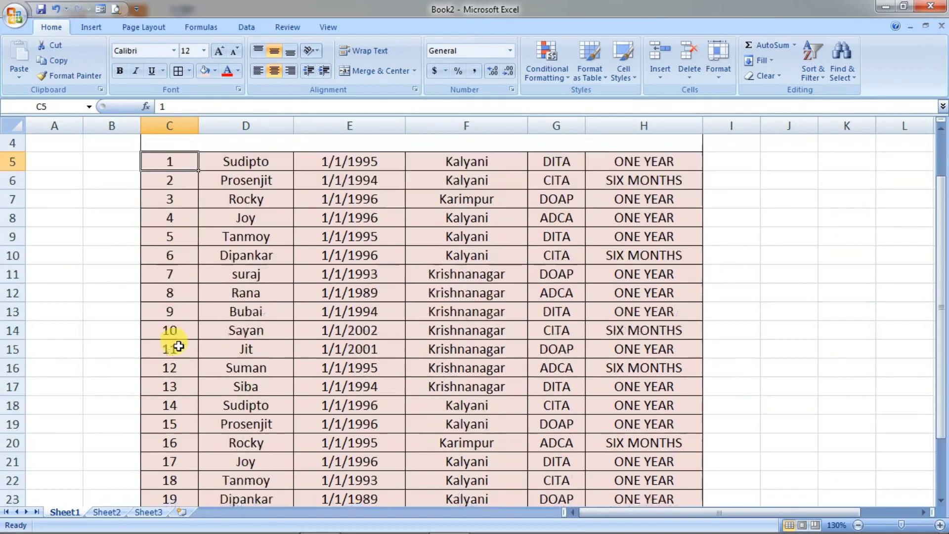
{"action": "scroll", "coordinate": [178, 343], "scroll_direction": "down", "scroll_amount": 2}
{"action": "scroll", "coordinate": [178, 343], "scroll_direction": "up", "scroll_amount": 2}
{"action": "scroll", "coordinate": [177, 343], "scroll_direction": "up", "scroll_amount": 1}
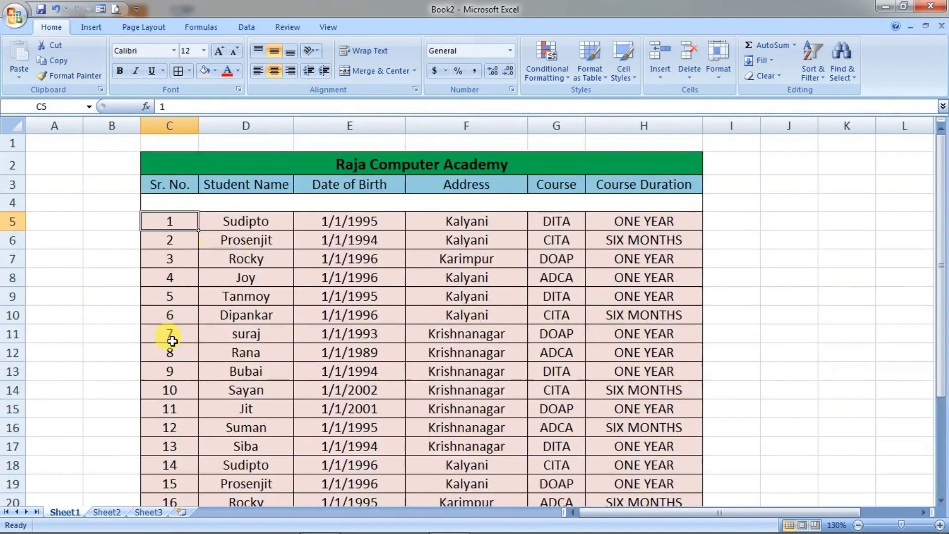
{"action": "scroll", "coordinate": [169, 341], "scroll_direction": "down", "scroll_amount": 2}
{"action": "scroll", "coordinate": [180, 366], "scroll_direction": "down", "scroll_amount": 1}
{"action": "scroll", "coordinate": [173, 412], "scroll_direction": "up", "scroll_amount": 3}
{"action": "left_click", "coordinate": [171, 257]}
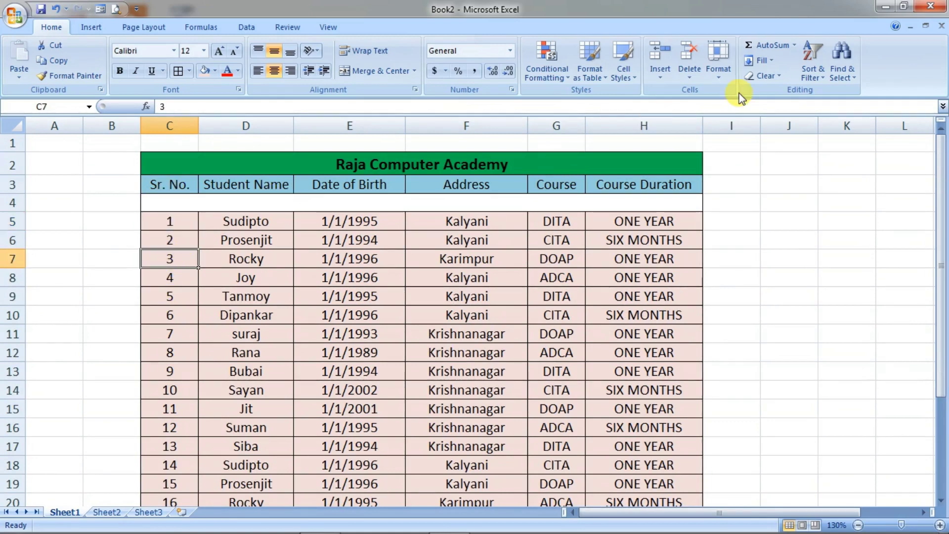
Sort by Sr. No. largest to smallest, so 22 (Bubai) heads the table
{"action": "left_click", "coordinate": [811, 74]}
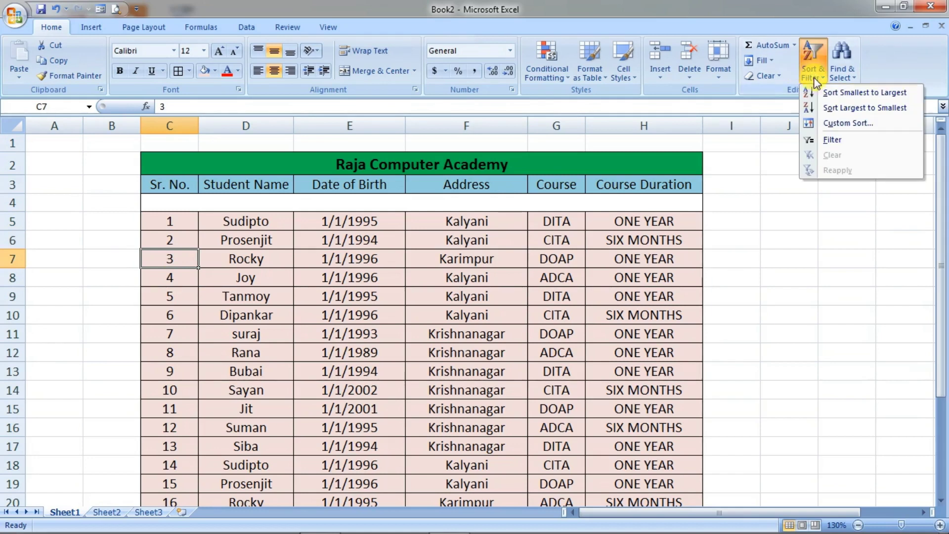
{"action": "left_click", "coordinate": [829, 106]}
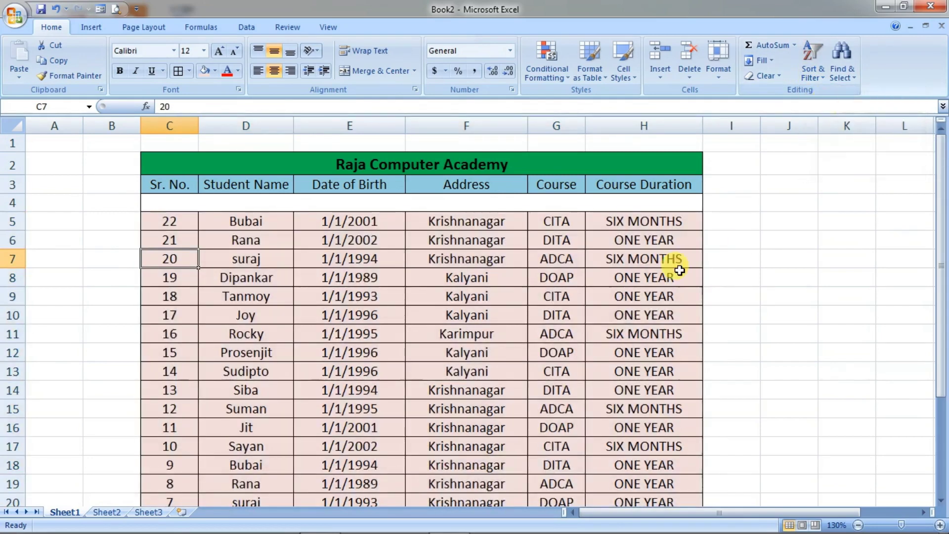
{"action": "scroll", "coordinate": [176, 220], "scroll_direction": "down", "scroll_amount": 1}
{"action": "scroll", "coordinate": [171, 248], "scroll_direction": "down", "scroll_amount": 2}
{"action": "scroll", "coordinate": [168, 267], "scroll_direction": "up", "scroll_amount": 2}
{"action": "scroll", "coordinate": [170, 262], "scroll_direction": "up", "scroll_amount": 1}
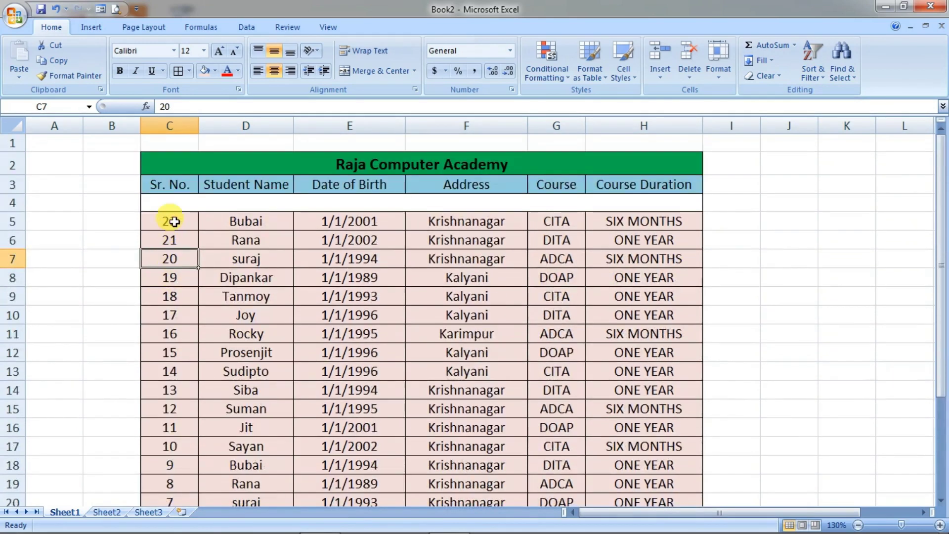
{"action": "scroll", "coordinate": [174, 220], "scroll_direction": "down", "scroll_amount": 1}
{"action": "scroll", "coordinate": [171, 257], "scroll_direction": "down", "scroll_amount": 2}
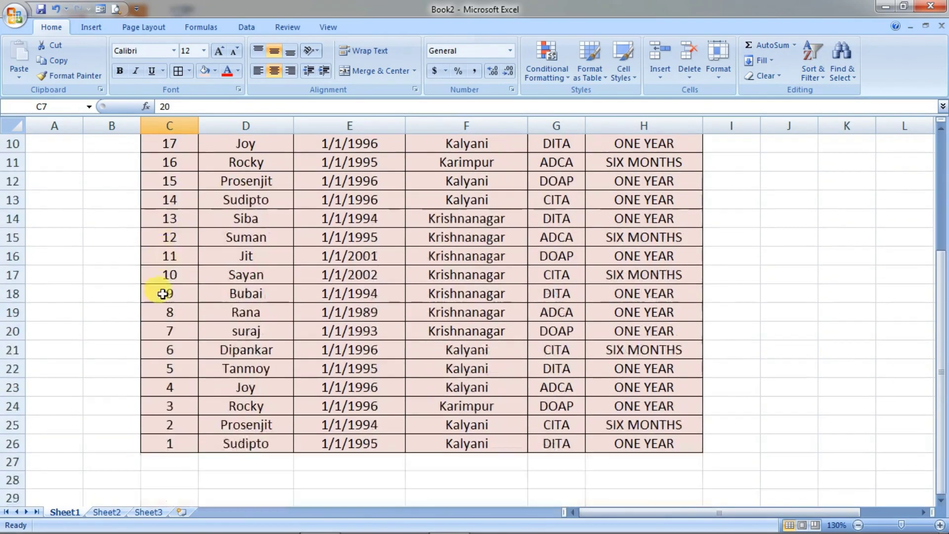
{"action": "scroll", "coordinate": [167, 439], "scroll_direction": "up", "scroll_amount": 2}
{"action": "scroll", "coordinate": [167, 439], "scroll_direction": "up", "scroll_amount": 1}
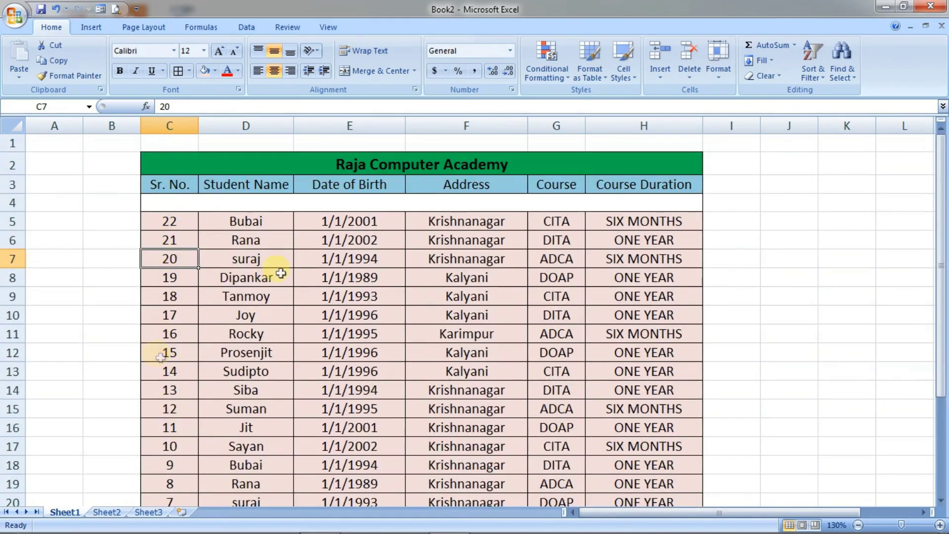
{"action": "left_click", "coordinate": [822, 79]}
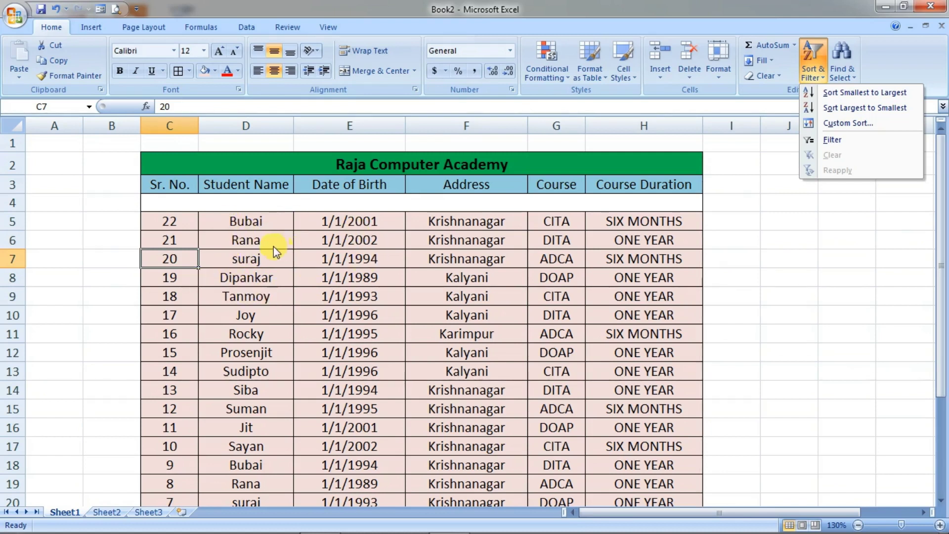
{"action": "left_click", "coordinate": [813, 73]}
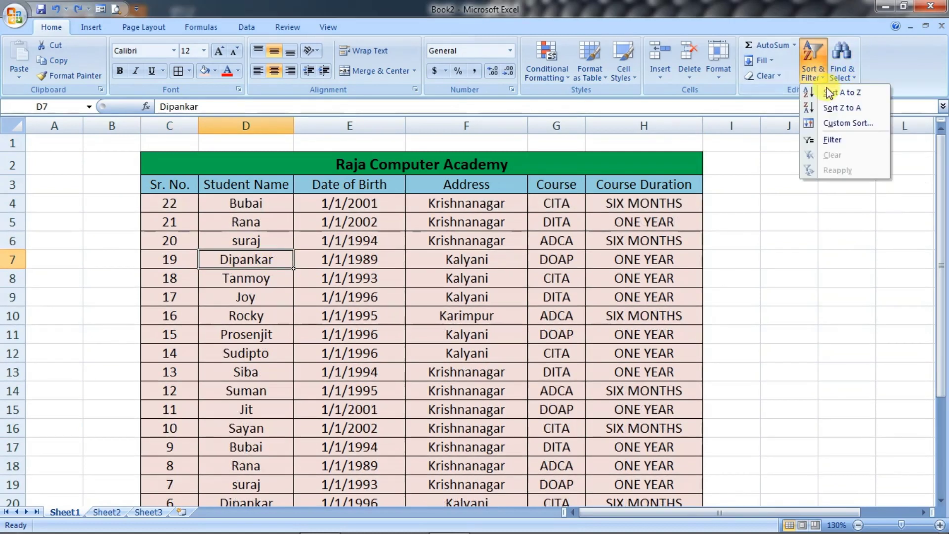
Add filter arrows to the header row and open the Student Name filter list
{"action": "left_click", "coordinate": [840, 140]}
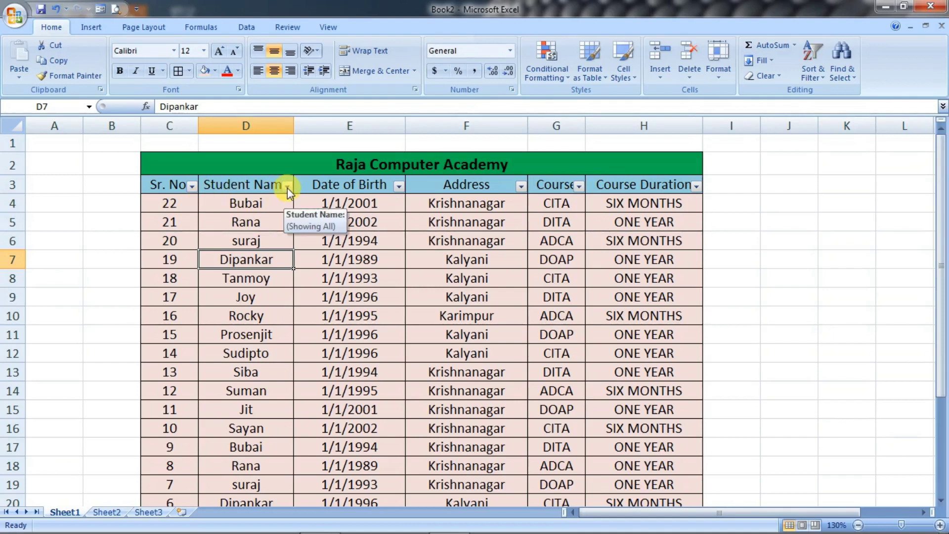
{"action": "left_click", "coordinate": [287, 186]}
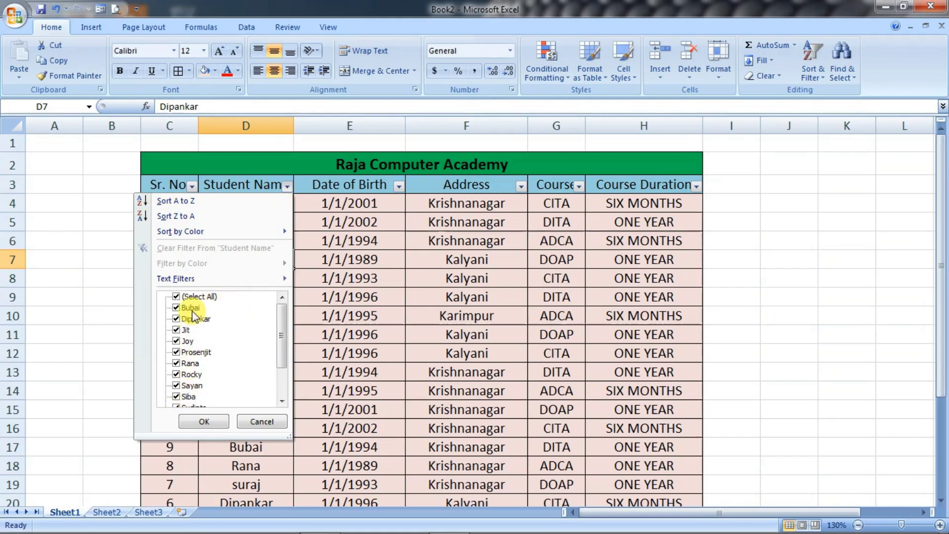
Filter Student Name to Rocky only, showing his two records
{"action": "left_click", "coordinate": [176, 296]}
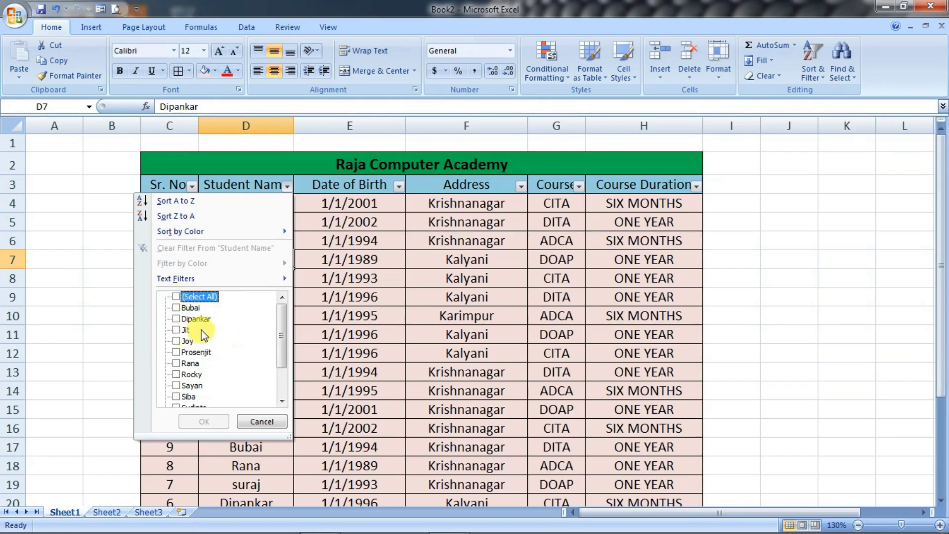
{"action": "scroll", "coordinate": [197, 331], "scroll_direction": "down", "scroll_amount": 1}
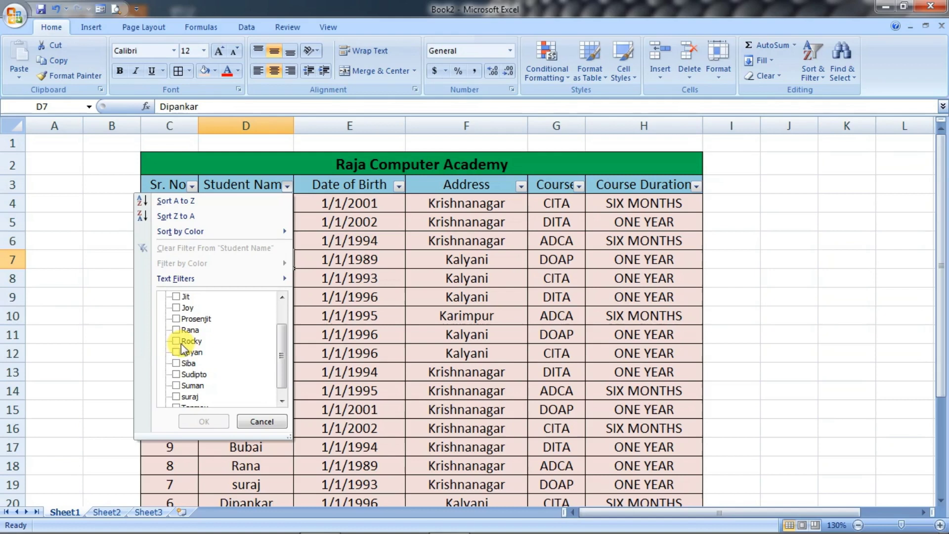
{"action": "left_click", "coordinate": [181, 343]}
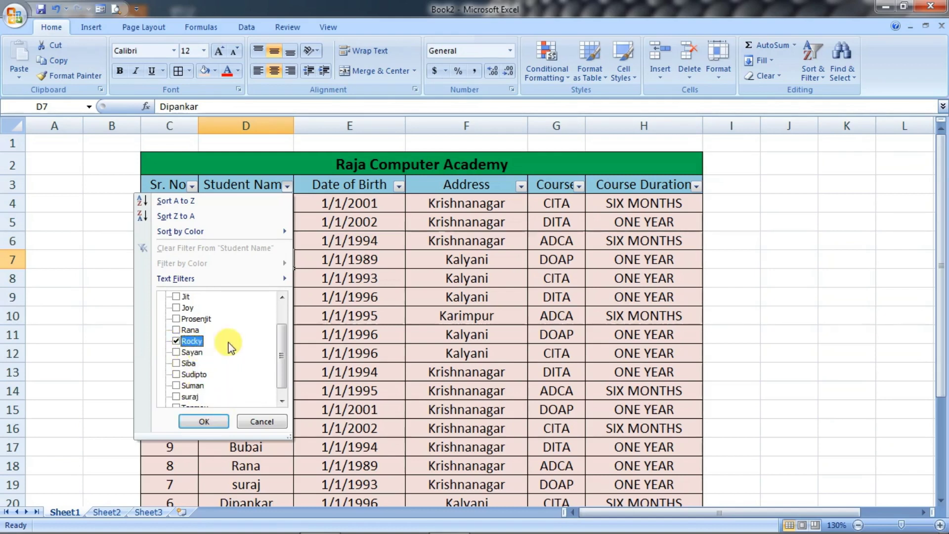
{"action": "left_click", "coordinate": [210, 422]}
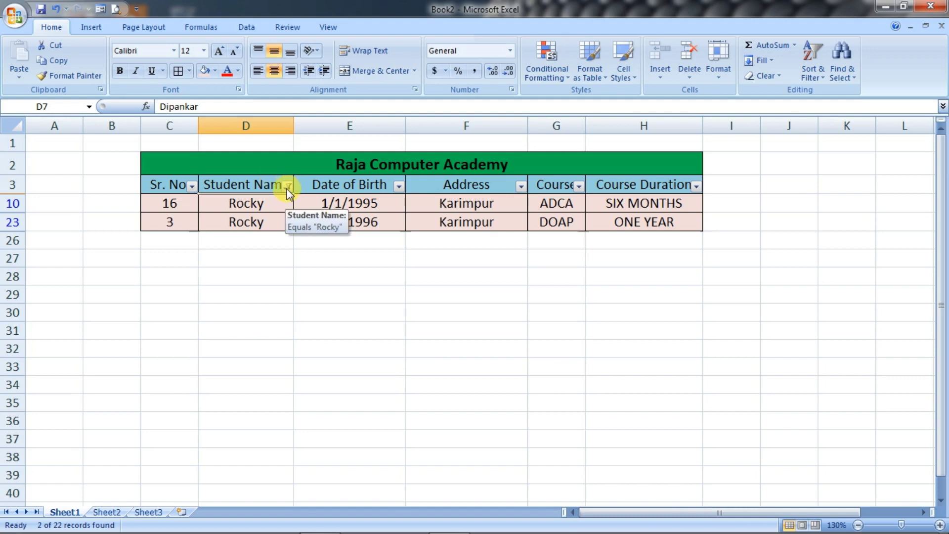
Reselect all names in the Student Name filter to list every student again
{"action": "left_click", "coordinate": [287, 186]}
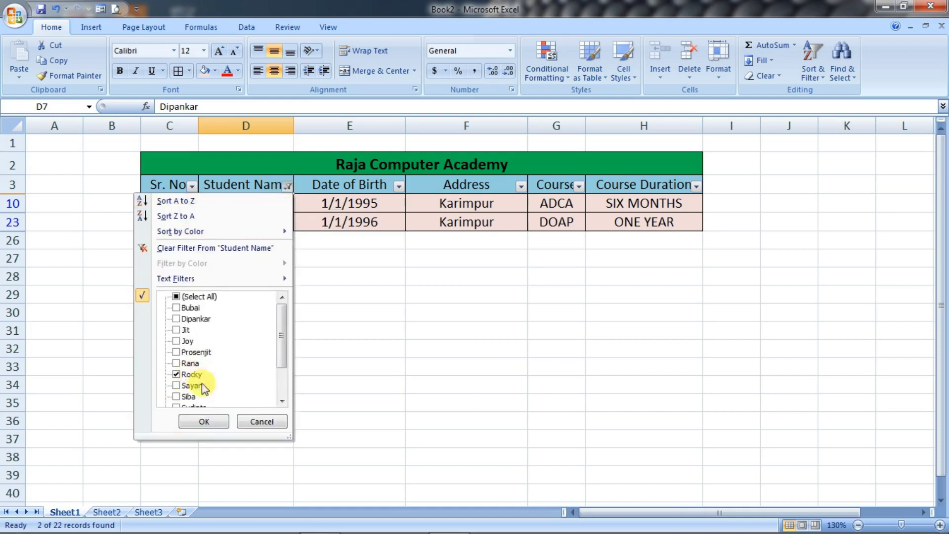
{"action": "left_click", "coordinate": [197, 297]}
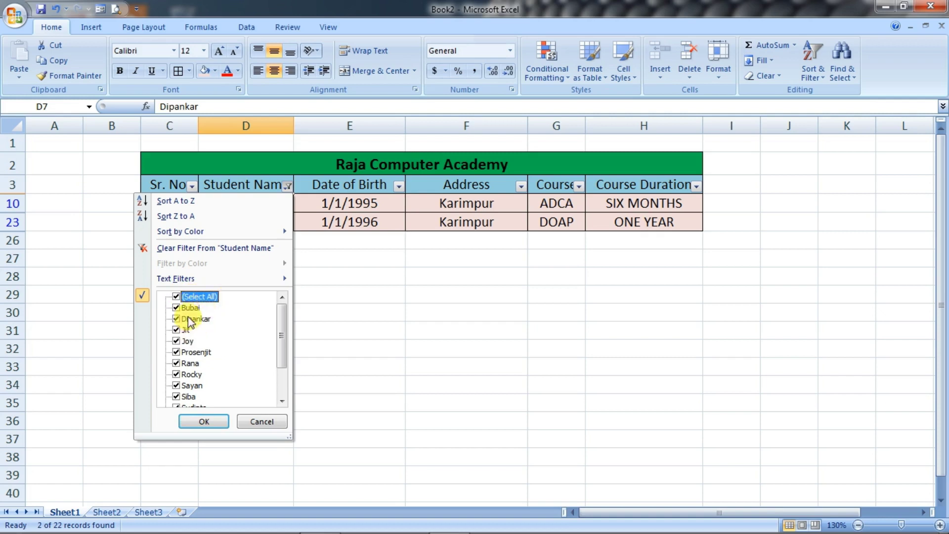
{"action": "scroll", "coordinate": [189, 323], "scroll_direction": "down", "scroll_amount": 2}
{"action": "scroll", "coordinate": [197, 341], "scroll_direction": "up", "scroll_amount": 2}
{"action": "left_click", "coordinate": [204, 421]}
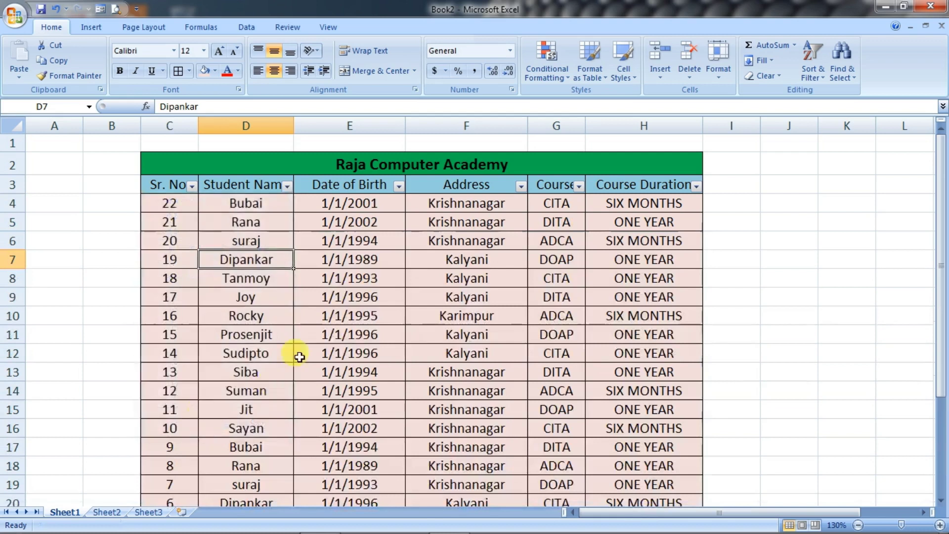
Filter Date of Birth to 1994, showing four students, then undo the filter
{"action": "scroll", "coordinate": [283, 338], "scroll_direction": "down", "scroll_amount": 3}
{"action": "scroll", "coordinate": [284, 341], "scroll_direction": "up", "scroll_amount": 3}
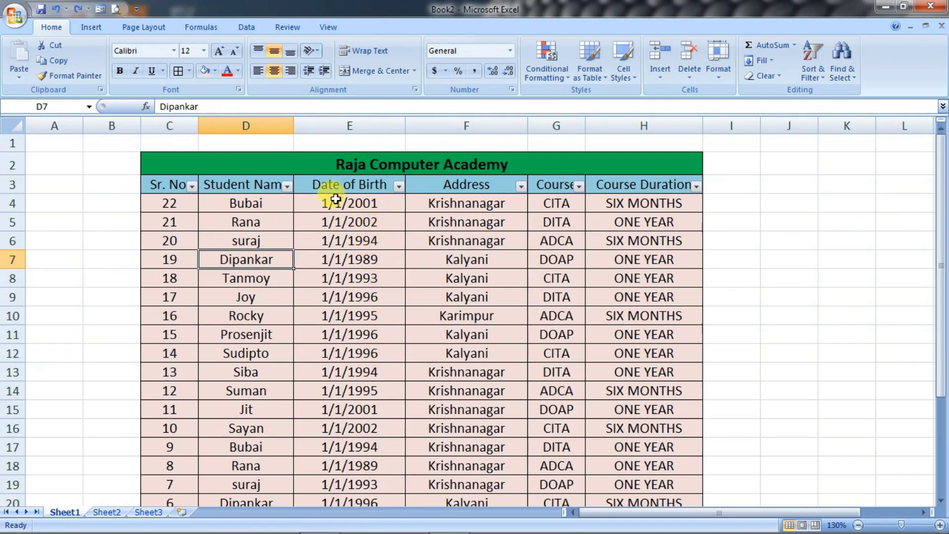
{"action": "left_click", "coordinate": [398, 186]}
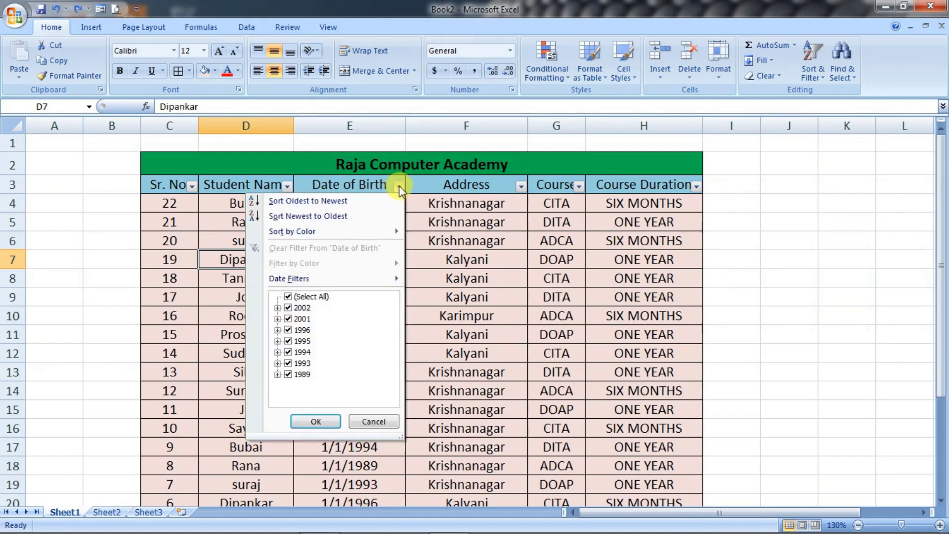
{"action": "left_click", "coordinate": [309, 298]}
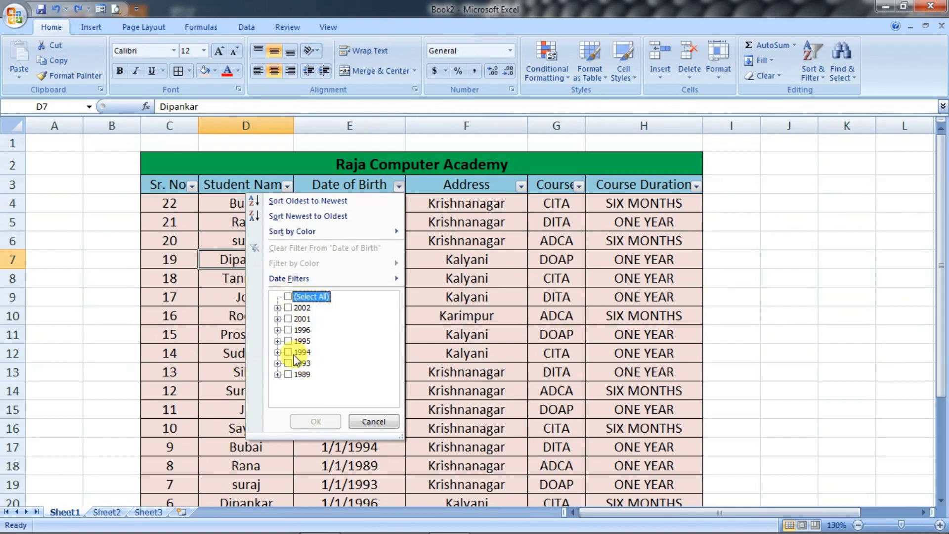
{"action": "left_click", "coordinate": [299, 352]}
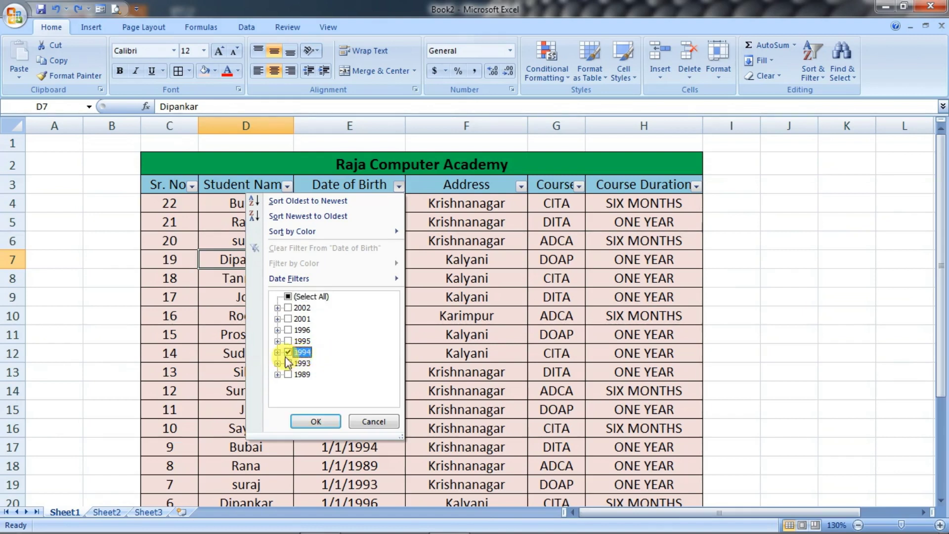
{"action": "left_click", "coordinate": [319, 416]}
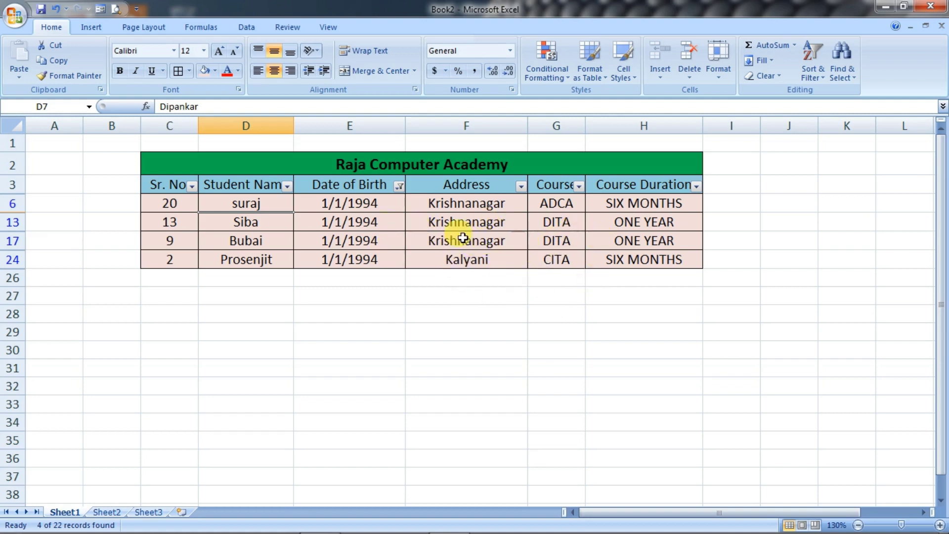
{"action": "key", "text": "ctrl+z"}
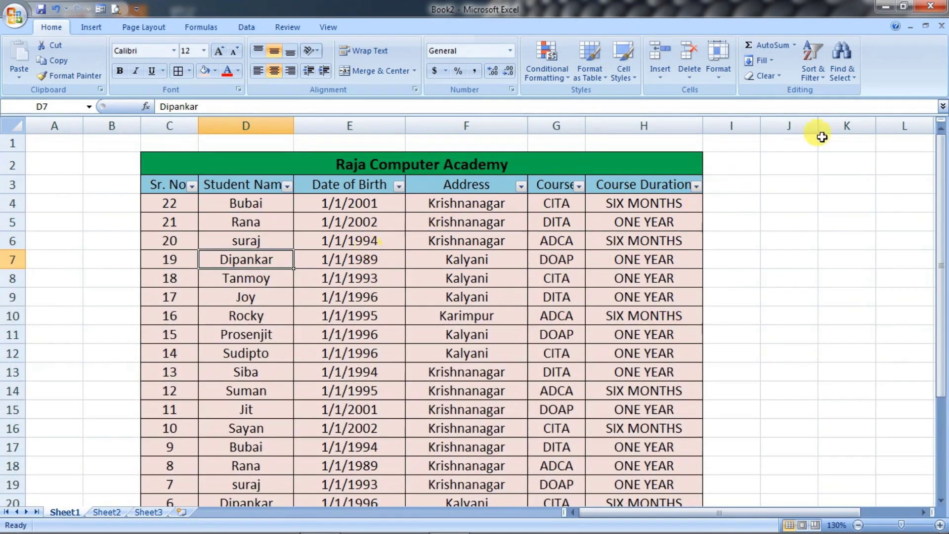
Search for 'Joy' with Find and jump to the first match in D9
{"action": "left_click", "coordinate": [853, 78]}
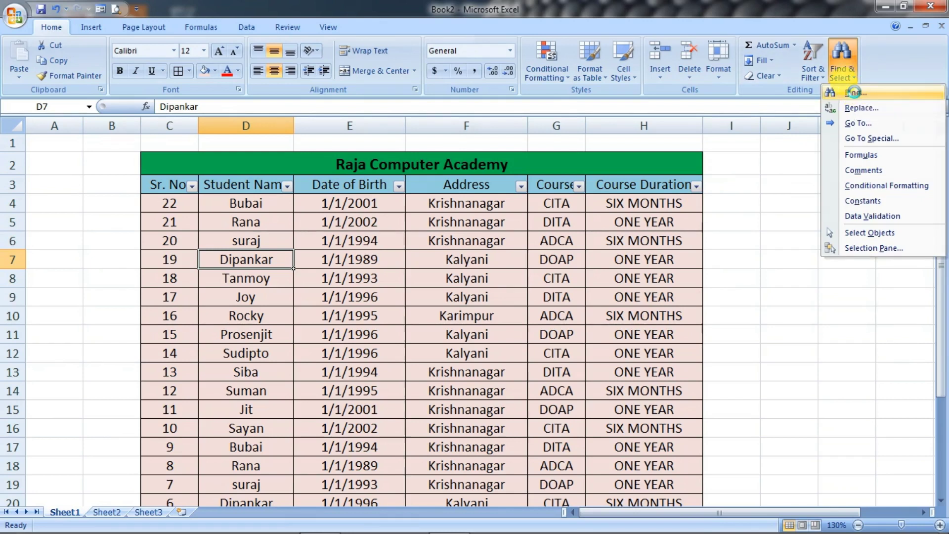
{"action": "left_click", "coordinate": [856, 94]}
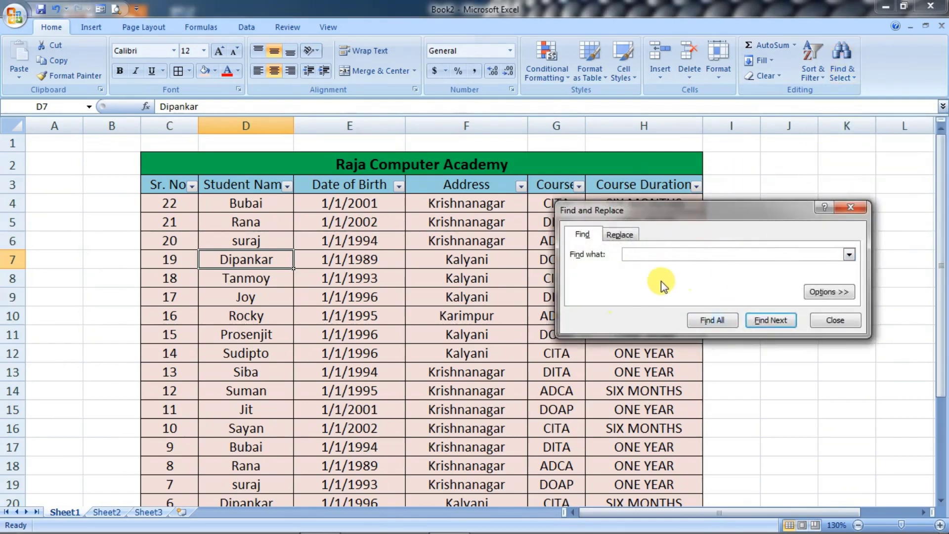
{"action": "left_click", "coordinate": [859, 207]}
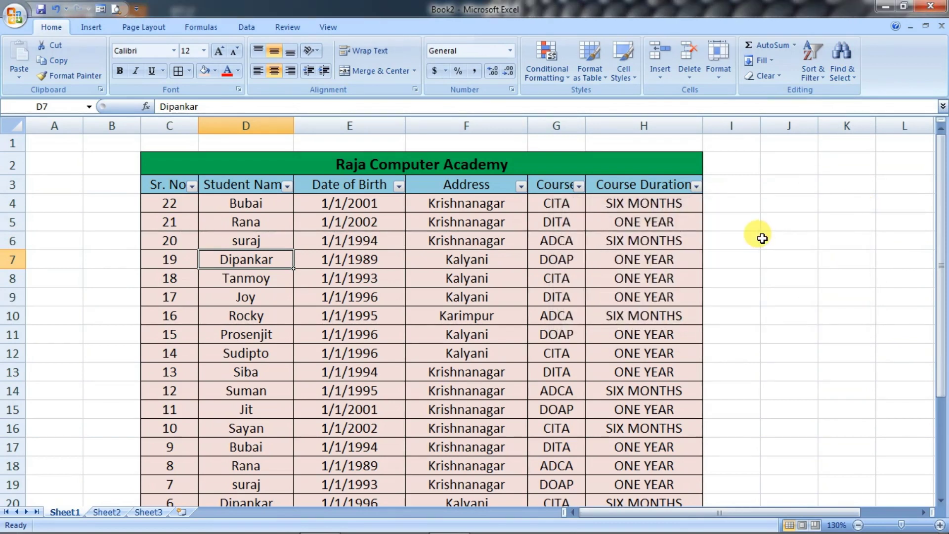
{"action": "key", "text": "ctrl+f"}
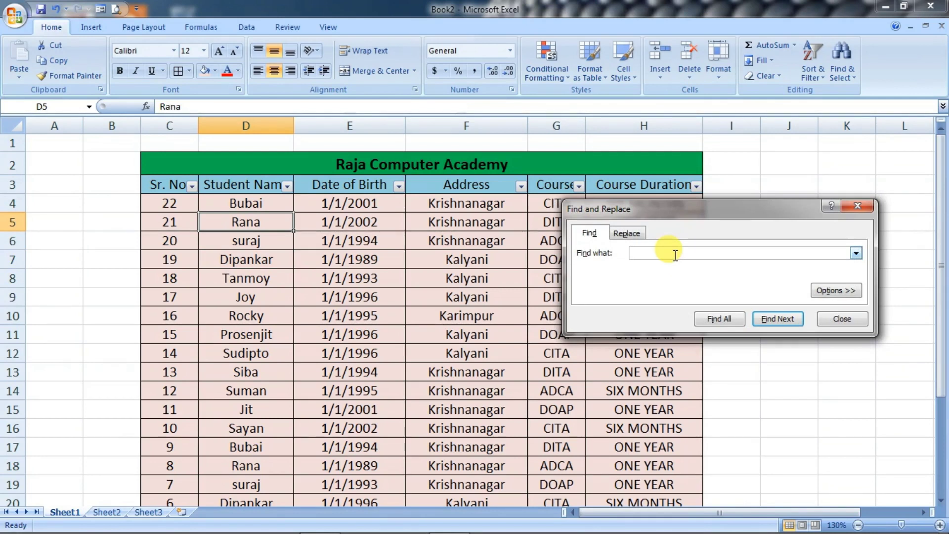
{"action": "type", "text": "Joy"}
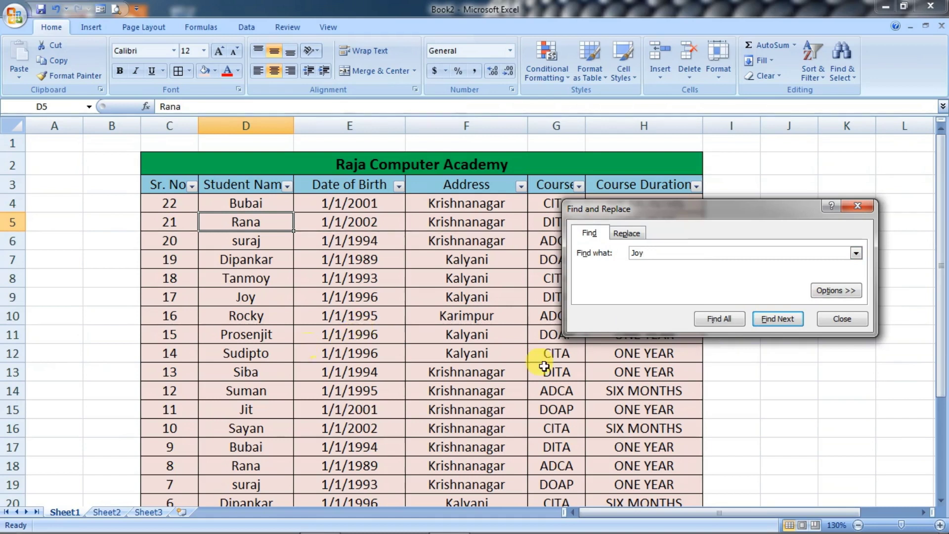
{"action": "left_click", "coordinate": [777, 320]}
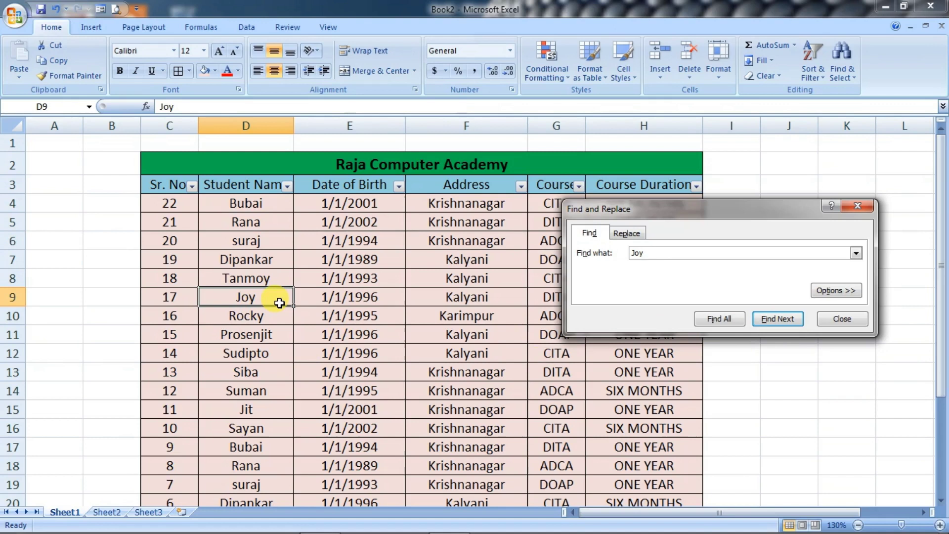
List all 'Joy' matches, visit D22 and D9, then close Find
{"action": "left_click", "coordinate": [720, 319]}
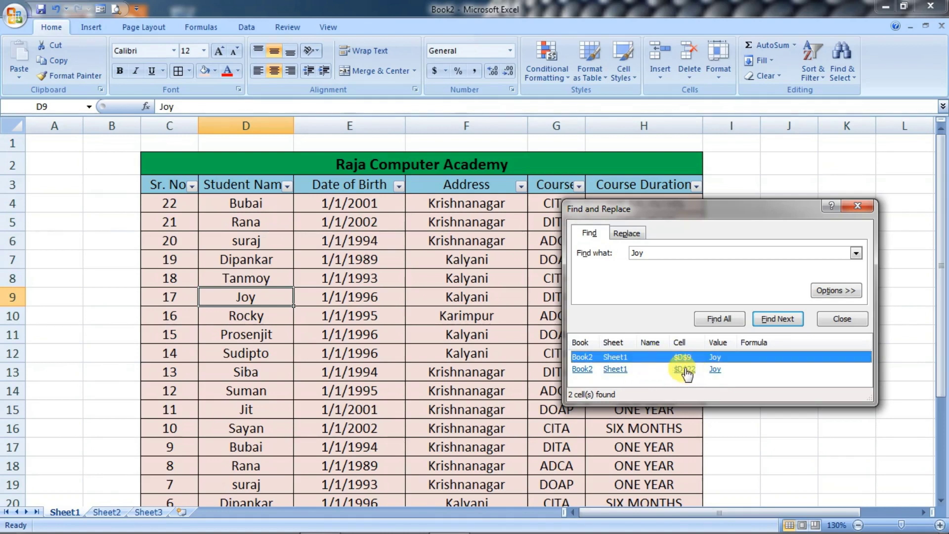
{"action": "left_click", "coordinate": [685, 370]}
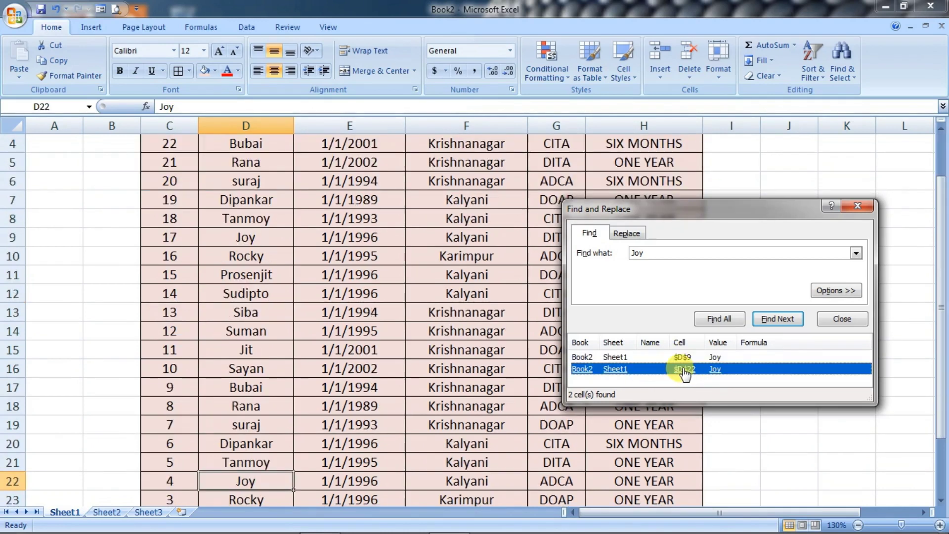
{"action": "left_click", "coordinate": [690, 358]}
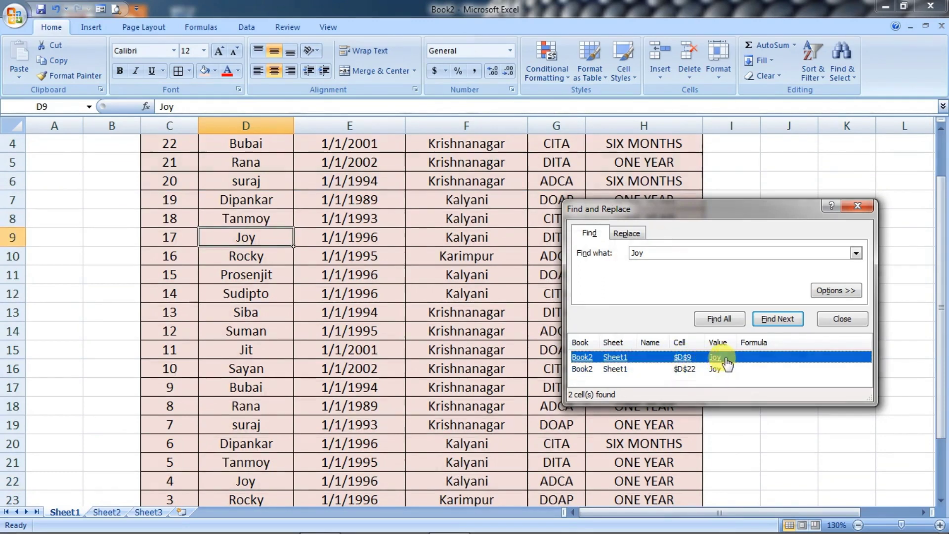
{"action": "key", "text": "Escape"}
{"action": "scroll", "coordinate": [487, 307], "scroll_direction": "up", "scroll_amount": 1}
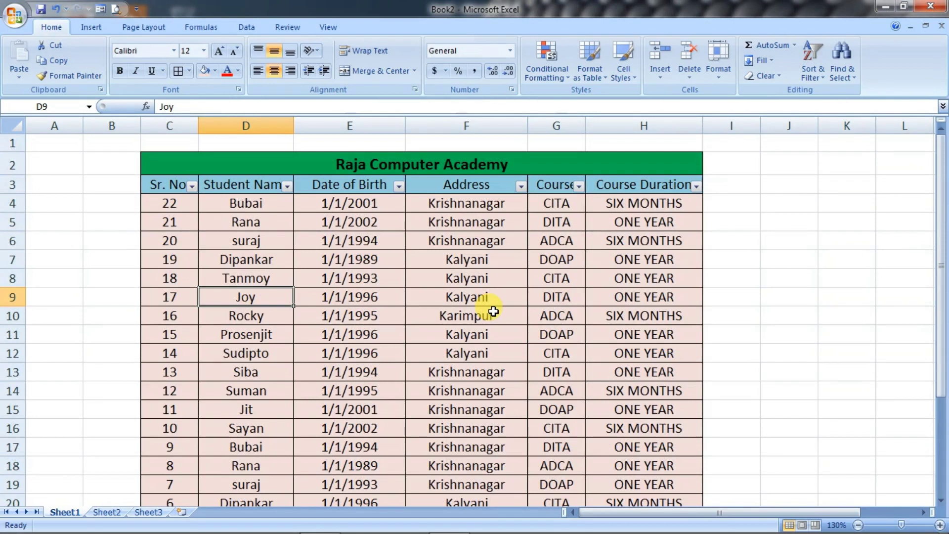
{"action": "scroll", "coordinate": [490, 291], "scroll_direction": "down", "scroll_amount": 1}
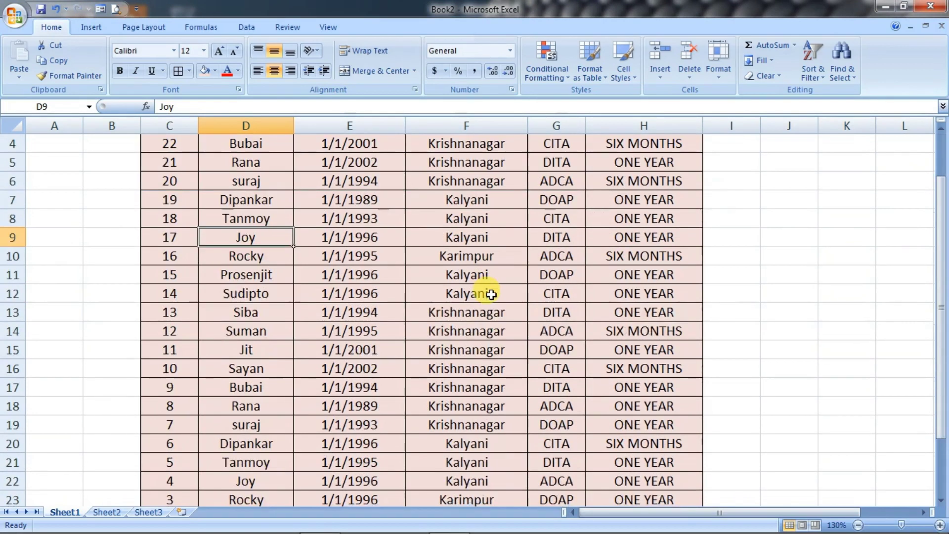
{"action": "scroll", "coordinate": [491, 296], "scroll_direction": "up", "scroll_amount": 1}
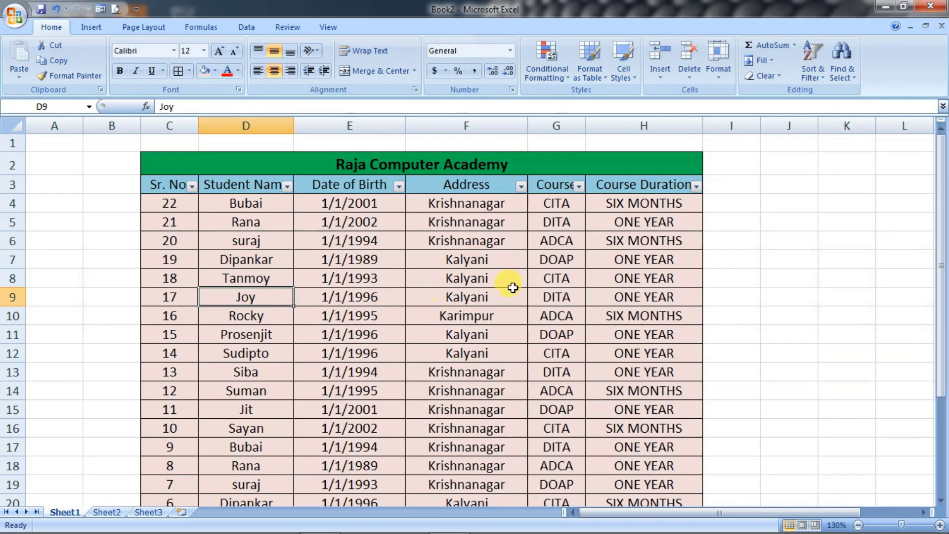
Replace All 'Tanmoy' with 'Tanmay', changing the two cells in rows 8 and 21
{"action": "left_click", "coordinate": [846, 76]}
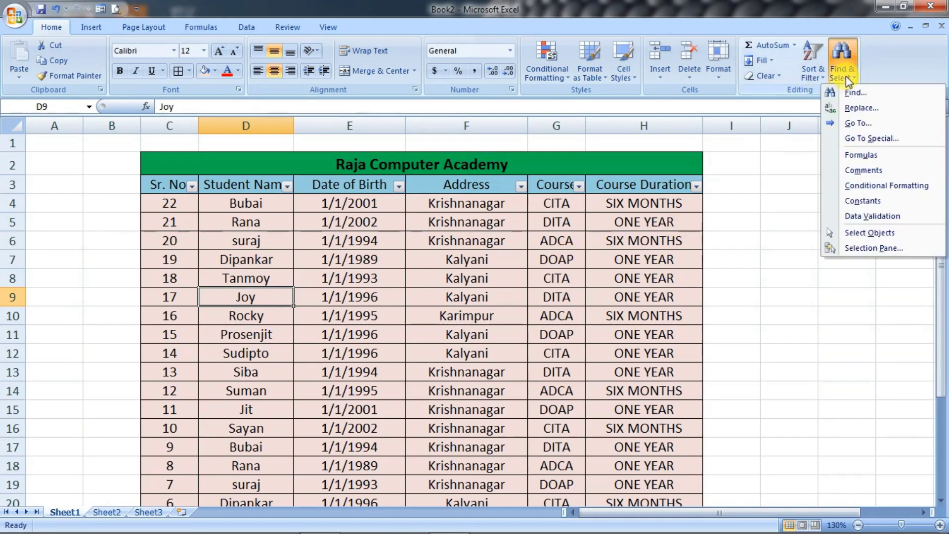
{"action": "left_click", "coordinate": [853, 108]}
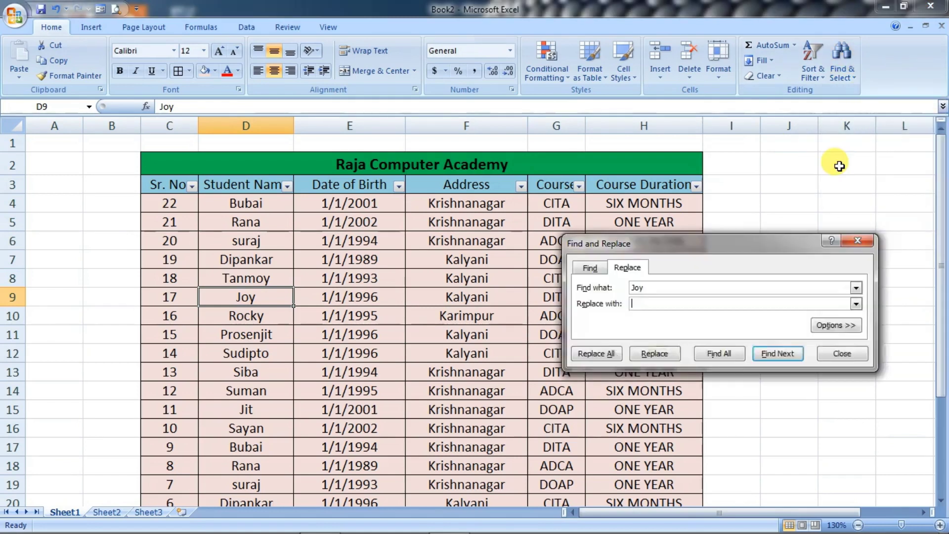
{"action": "left_click", "coordinate": [858, 242]}
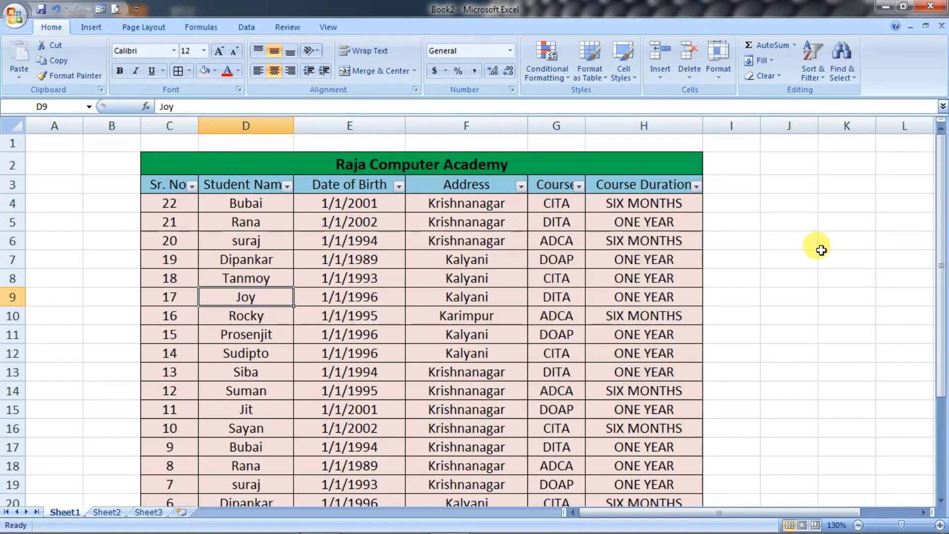
{"action": "key", "text": "ctrl+f"}
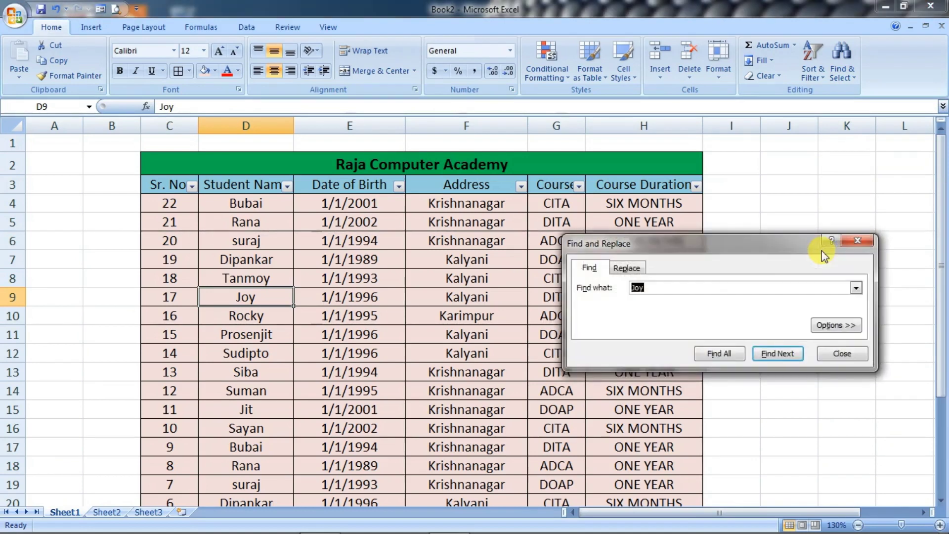
{"action": "left_click", "coordinate": [630, 268]}
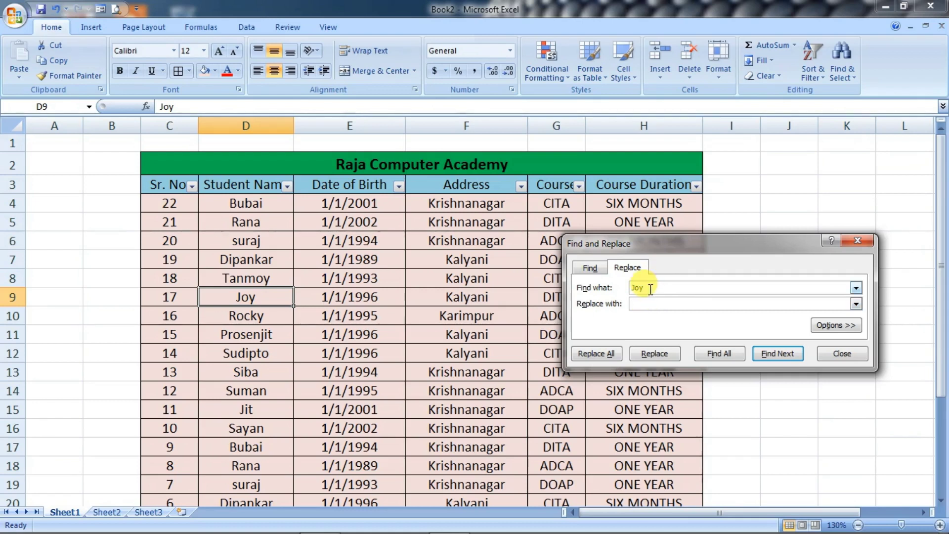
{"action": "left_click", "coordinate": [650, 288]}
{"action": "key", "text": "BackSpace"}
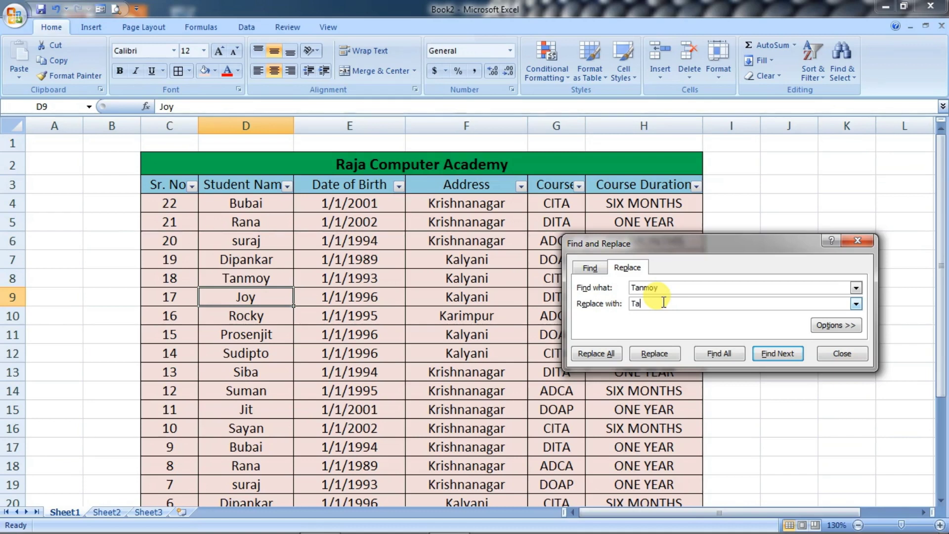
{"action": "type", "text": "nmay"}
{"action": "left_click", "coordinate": [604, 354]}
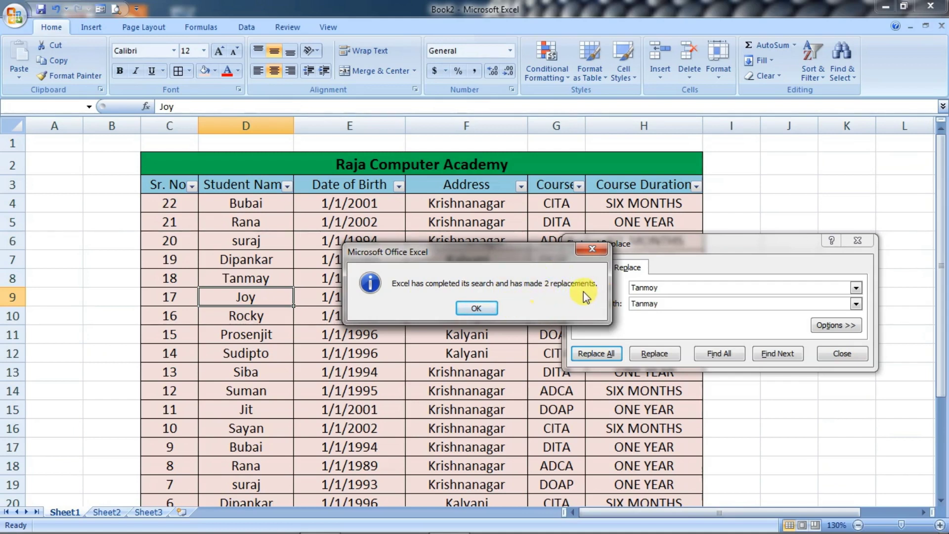
{"action": "left_click", "coordinate": [476, 307]}
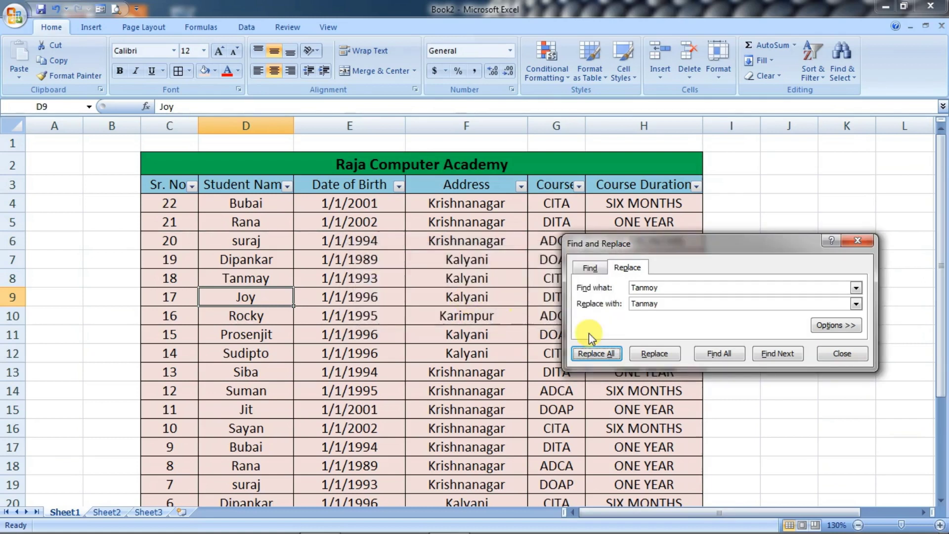
{"action": "left_click", "coordinate": [842, 353]}
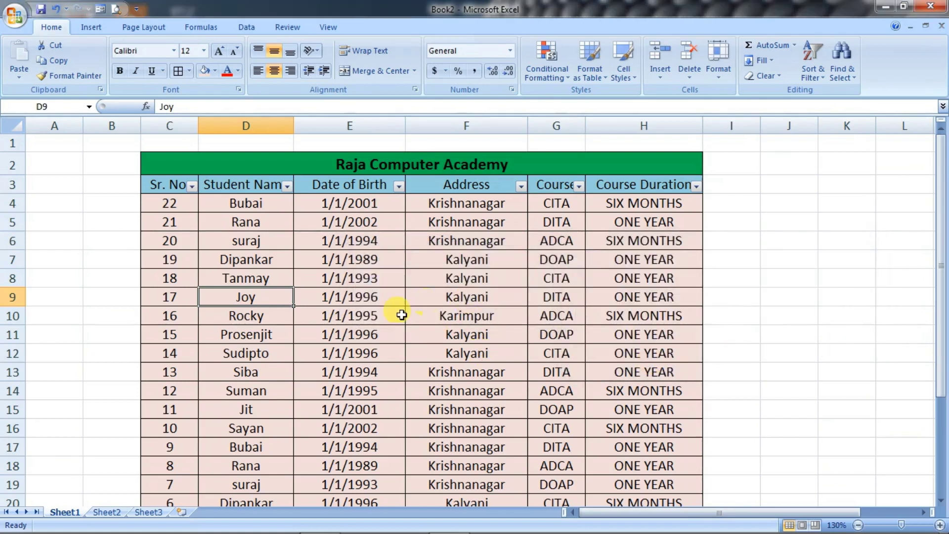
{"action": "scroll", "coordinate": [267, 277], "scroll_direction": "down", "scroll_amount": 2}
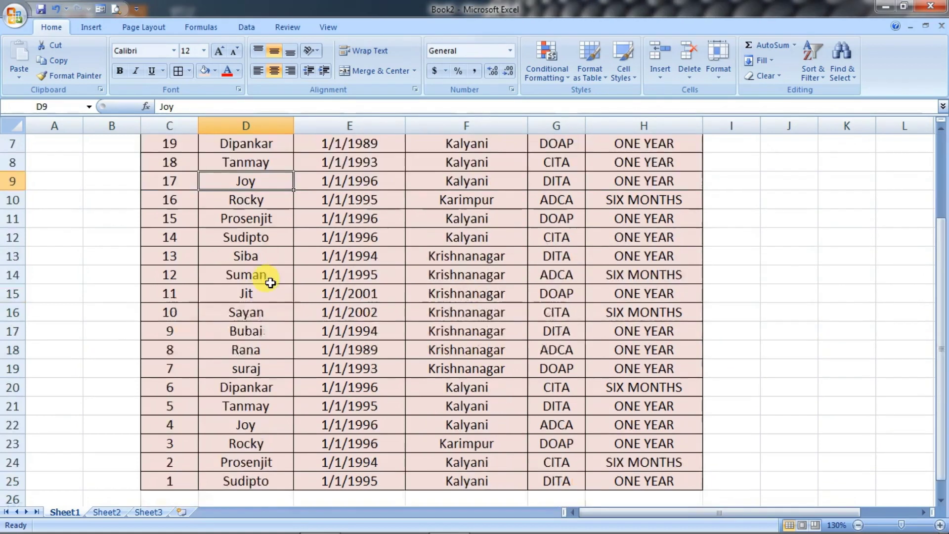
Replace all 'Tanmay' entries with 'Subham' in the student names, rows 8 and 21
{"action": "scroll", "coordinate": [251, 423], "scroll_direction": "up", "scroll_amount": 1}
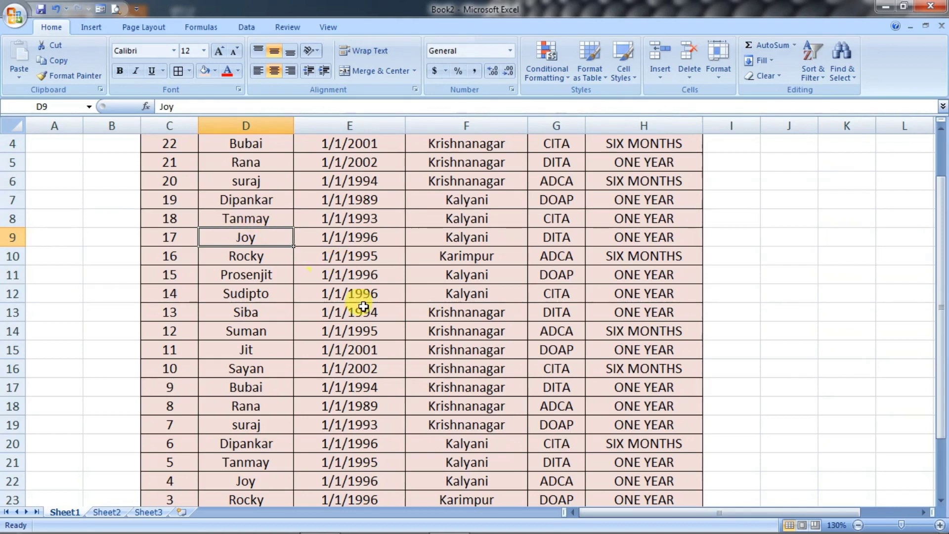
{"action": "key", "text": "ctrl+f"}
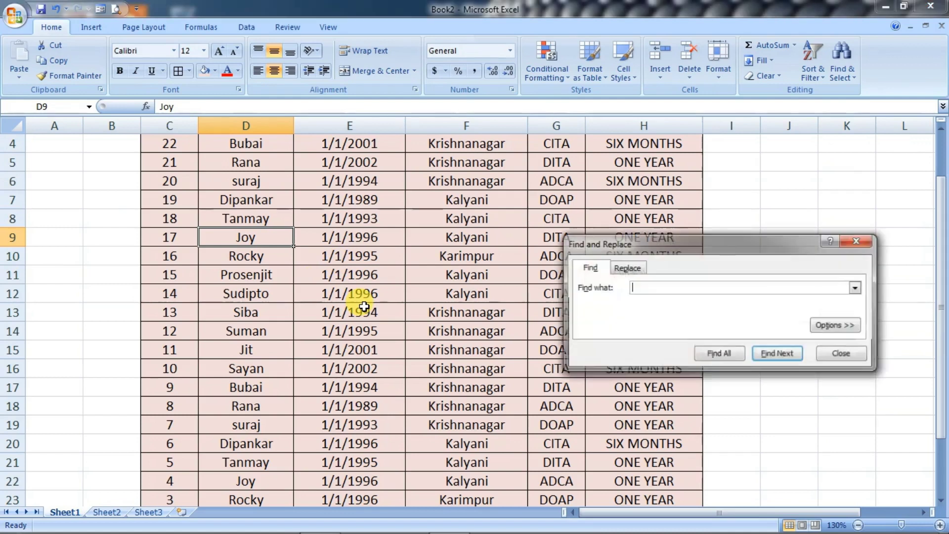
{"action": "left_click", "coordinate": [635, 269]}
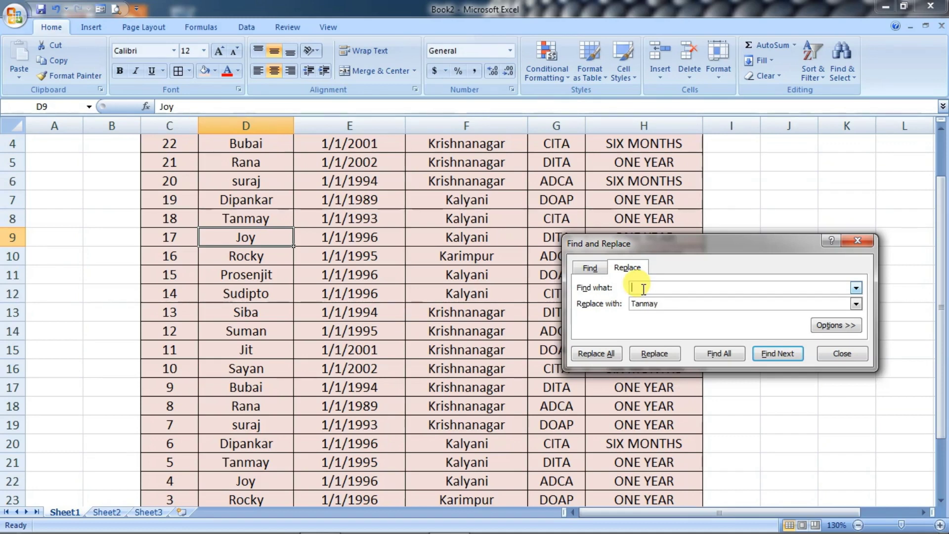
{"action": "type", "text": "Ta"}
{"action": "type", "text": "nmay"}
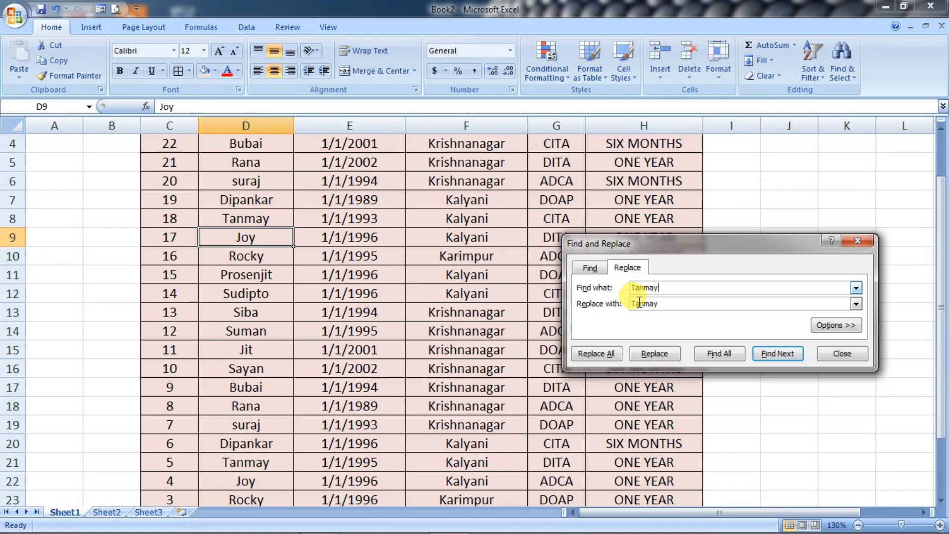
{"action": "double_click", "coordinate": [630, 306]}
{"action": "type", "text": "ubham"}
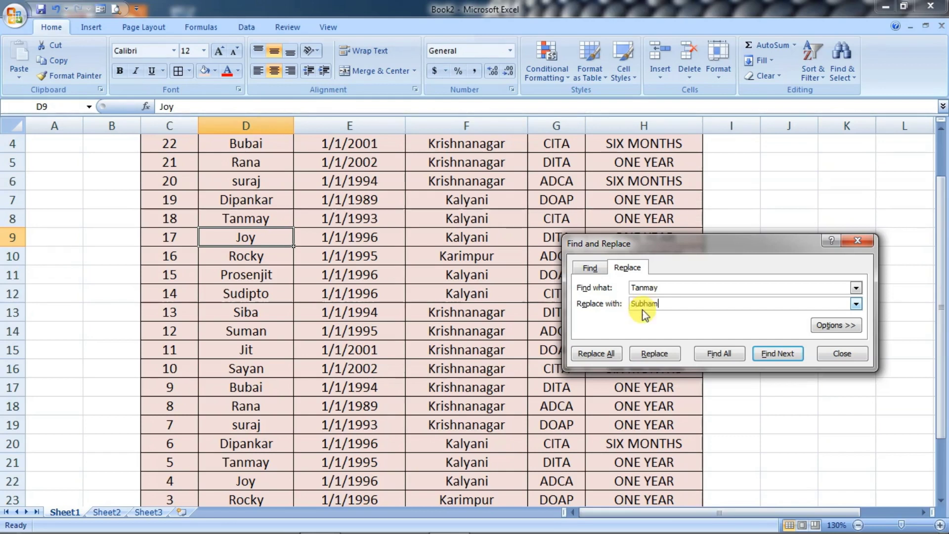
{"action": "left_click", "coordinate": [597, 353]}
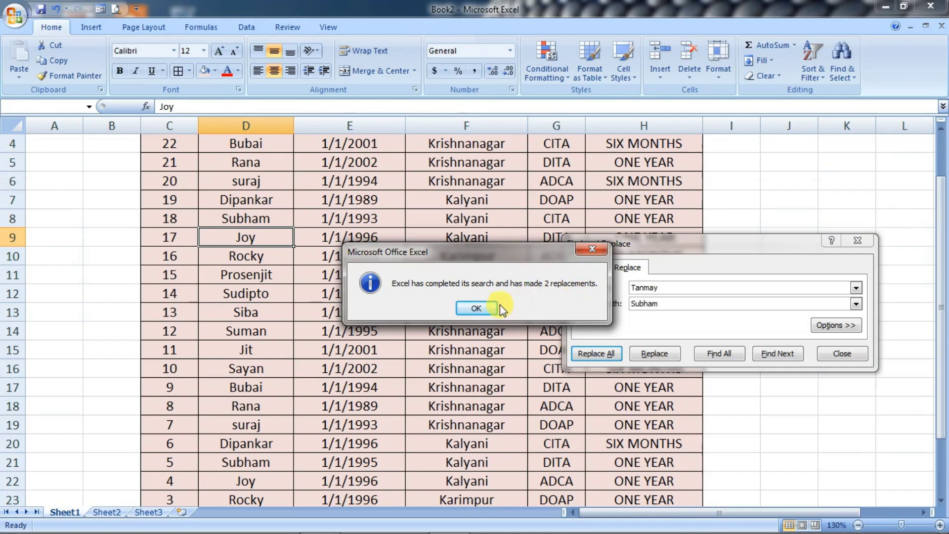
{"action": "left_click", "coordinate": [487, 307]}
{"action": "left_click", "coordinate": [848, 354]}
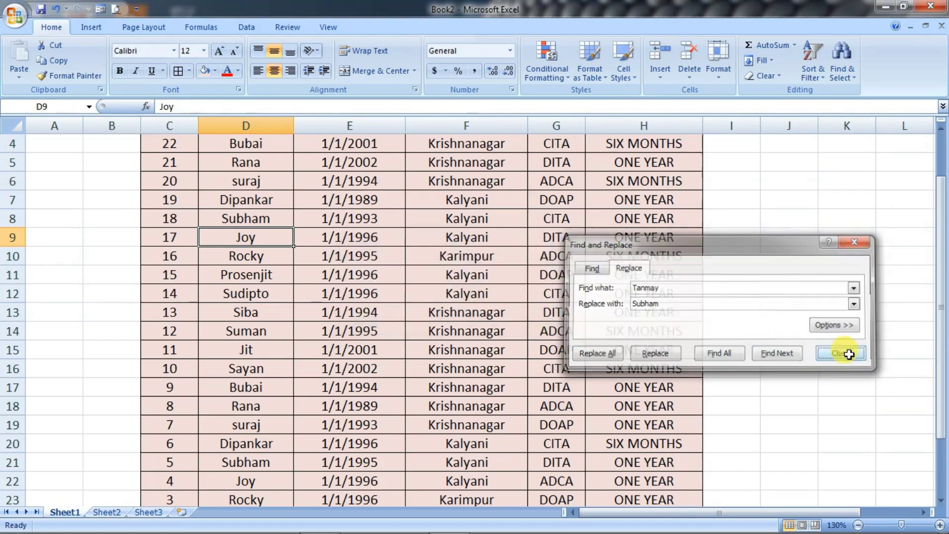
{"action": "scroll", "coordinate": [569, 339], "scroll_direction": "up", "scroll_amount": 1}
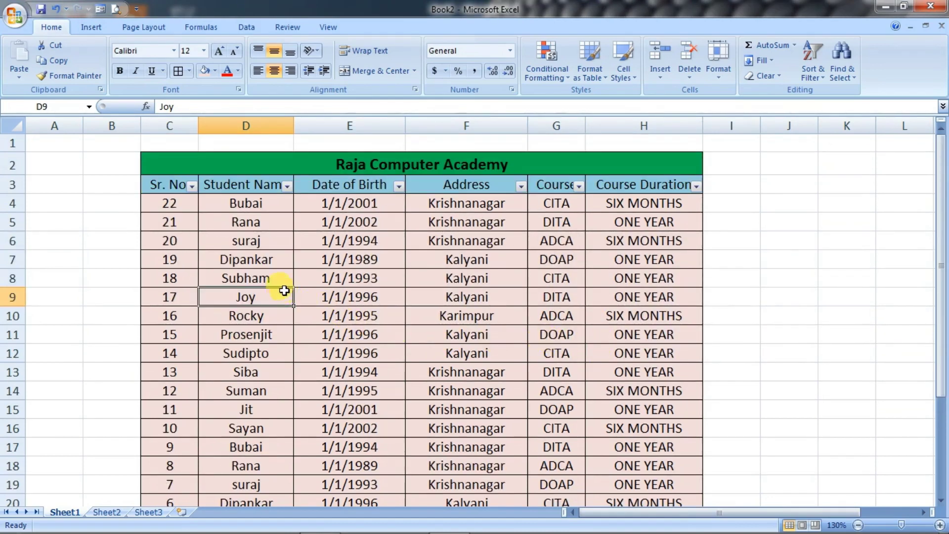
Check that cells D8 and D21 now read Subham
{"action": "left_click", "coordinate": [267, 278]}
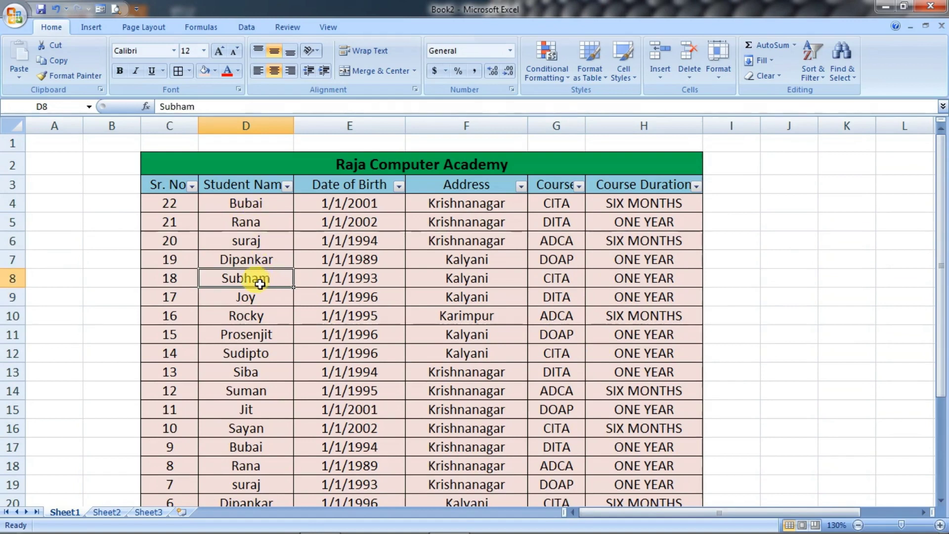
{"action": "scroll", "coordinate": [257, 279], "scroll_direction": "down", "scroll_amount": 1}
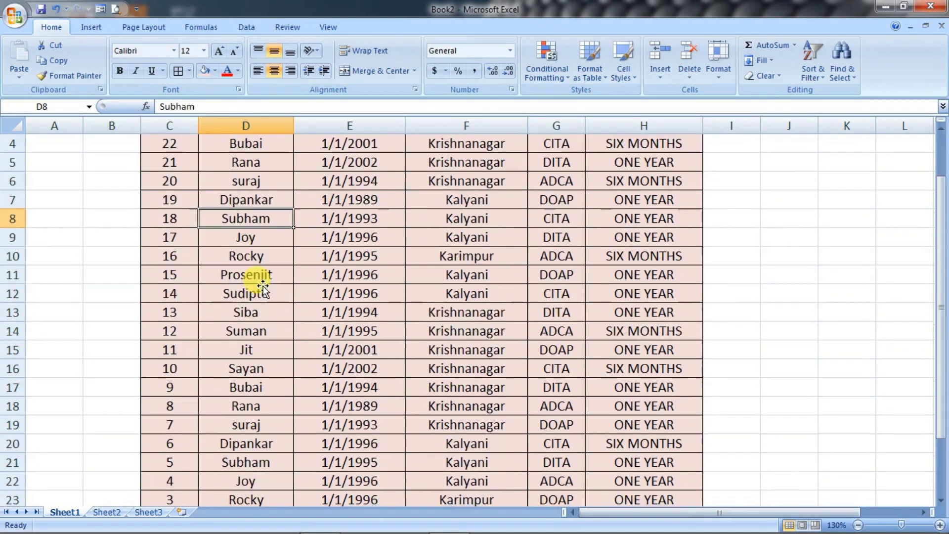
{"action": "scroll", "coordinate": [281, 408], "scroll_direction": "down", "scroll_amount": 2}
{"action": "left_click", "coordinate": [252, 353]}
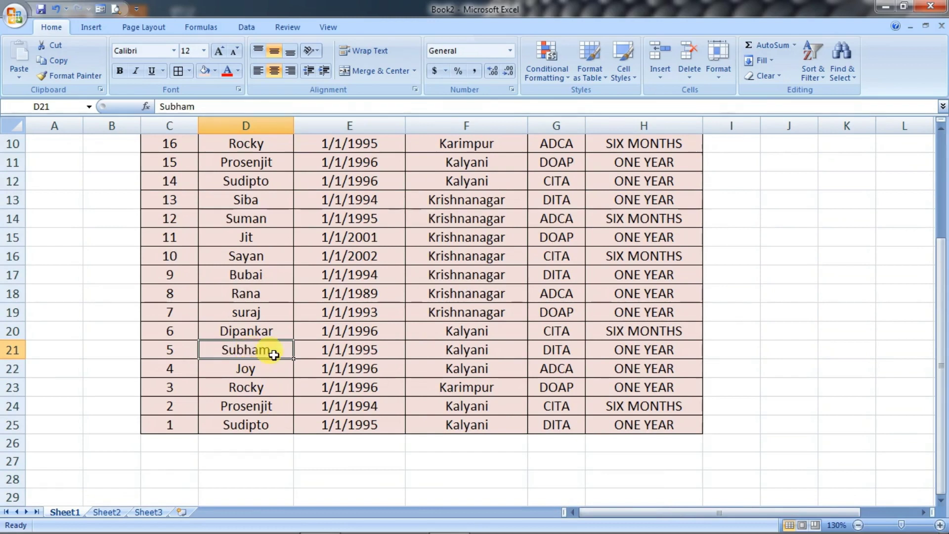
{"action": "scroll", "coordinate": [274, 319], "scroll_direction": "up", "scroll_amount": 3}
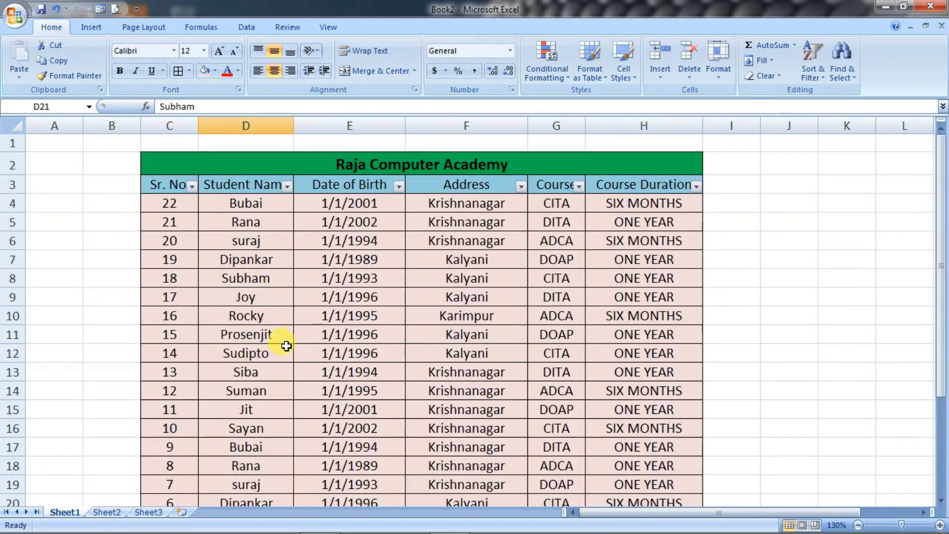
Dismiss the Find & Select menu and Find dialog unused, then display the Insert ribbon
{"action": "left_click", "coordinate": [852, 78]}
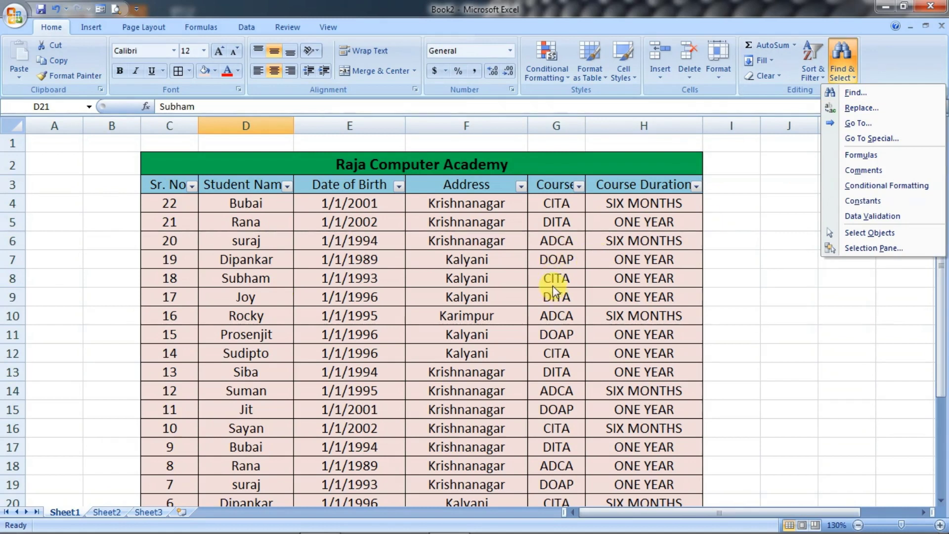
{"action": "left_click", "coordinate": [529, 278]}
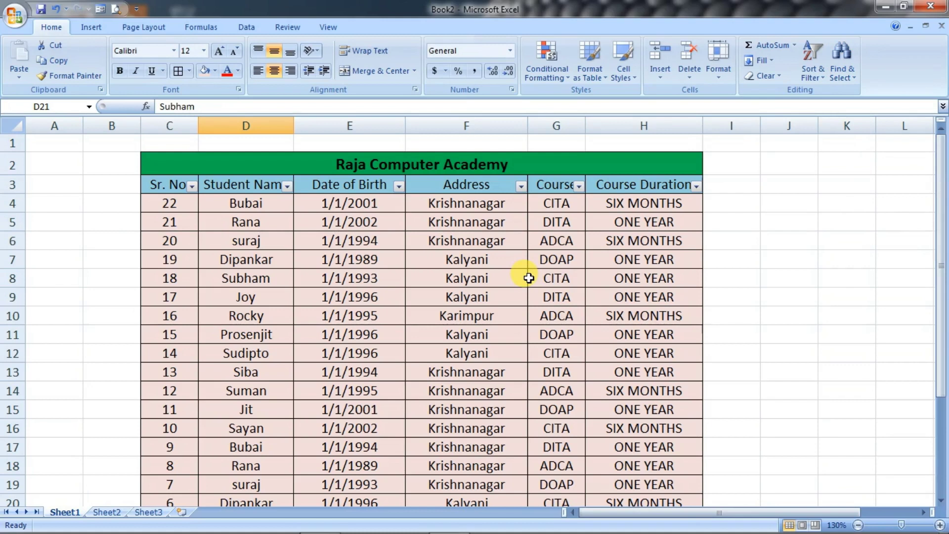
{"action": "key", "text": "ctrl+f"}
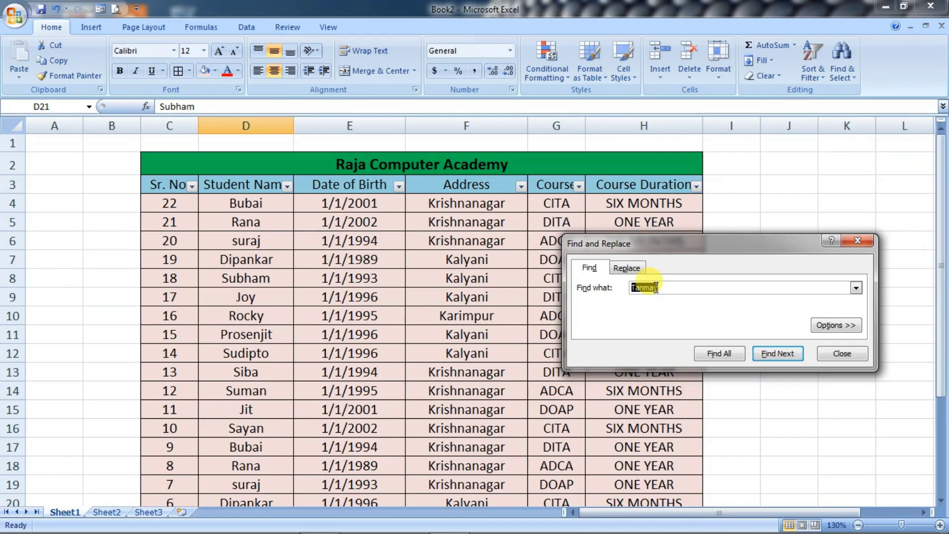
{"action": "left_click", "coordinate": [858, 240]}
{"action": "left_click", "coordinate": [91, 29]}
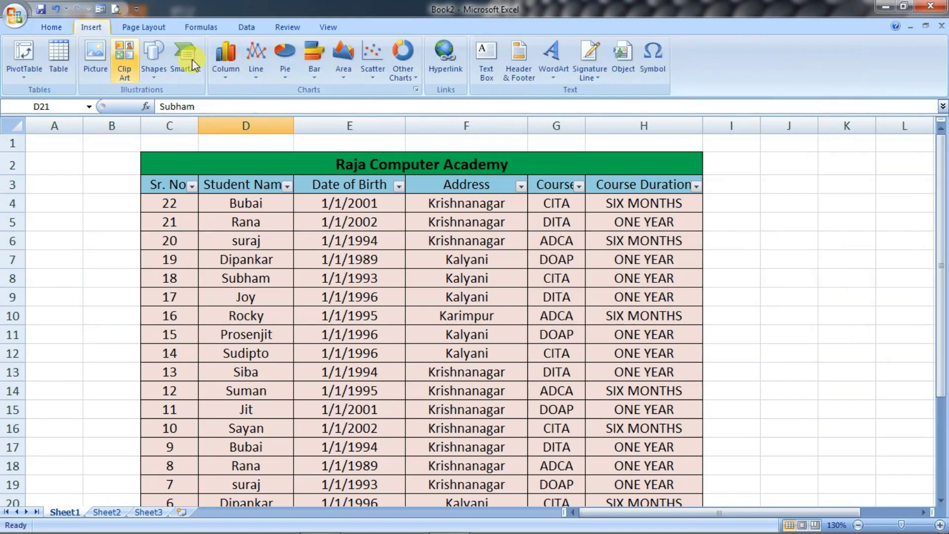